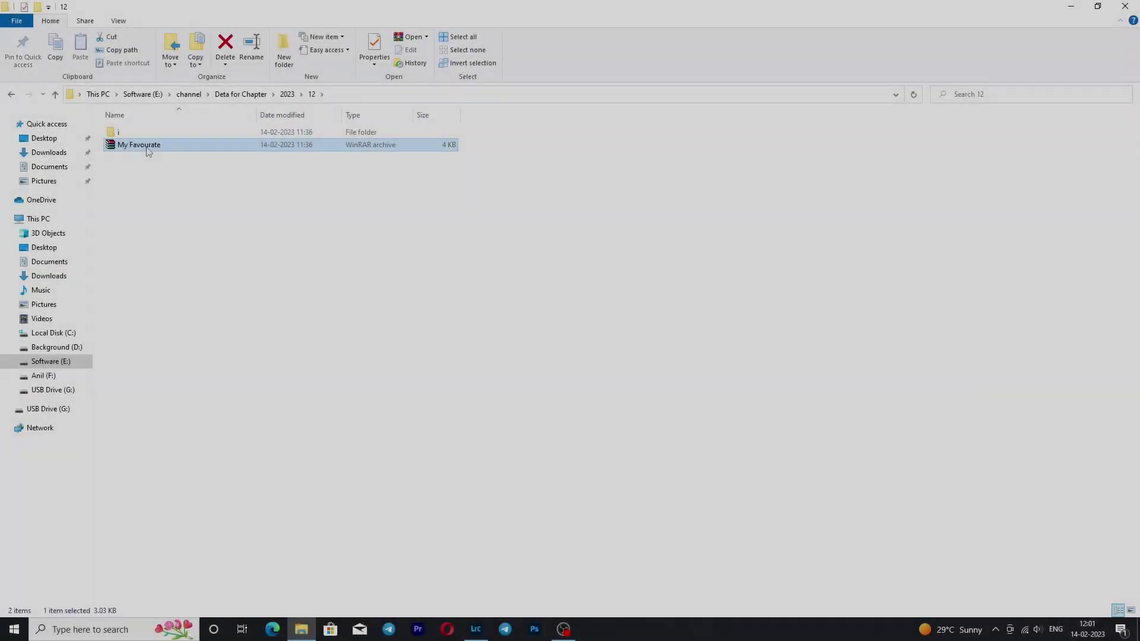
# Step: Extract the password-protected My Favourate.rar into its own My Favourate folder, entering the archive password, and open it
pyautogui.rightClick(148, 148)
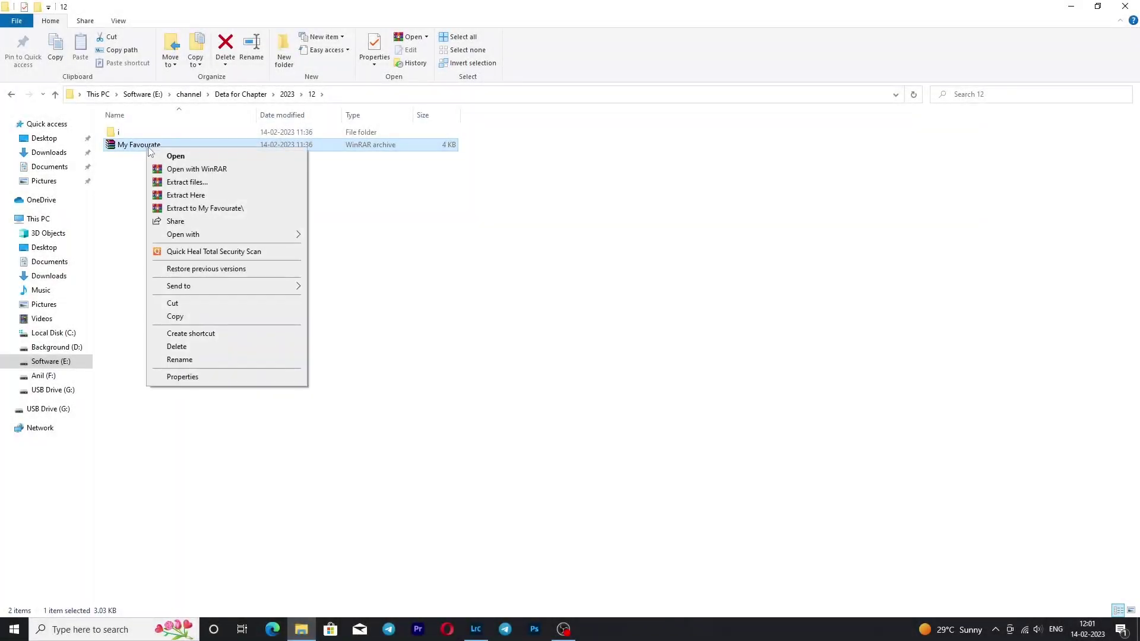
pyautogui.click(177, 194)
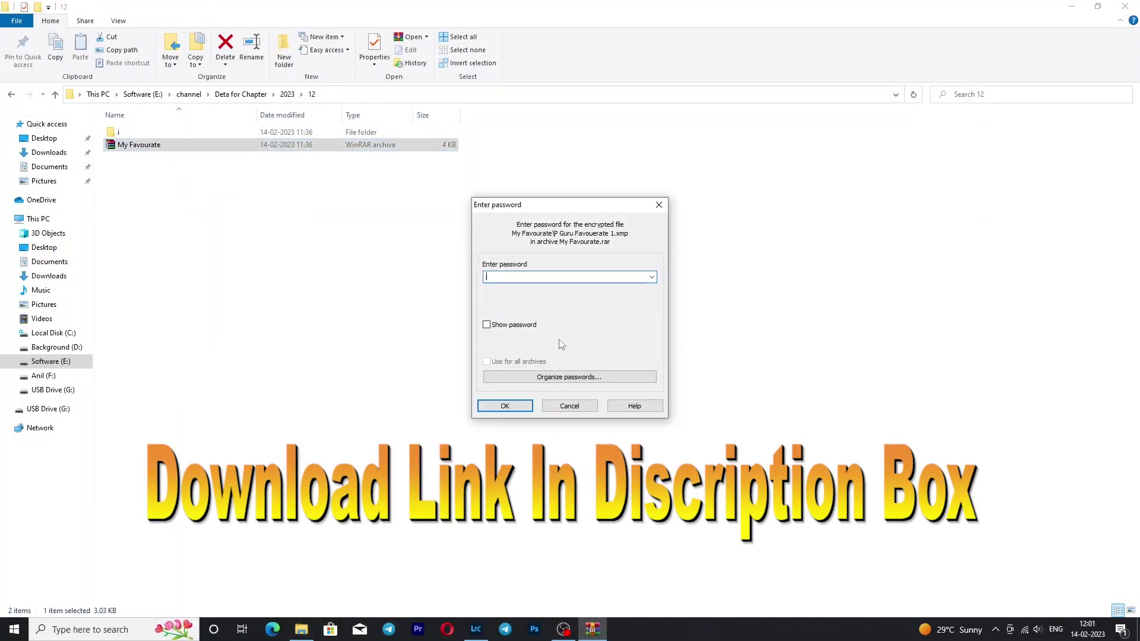
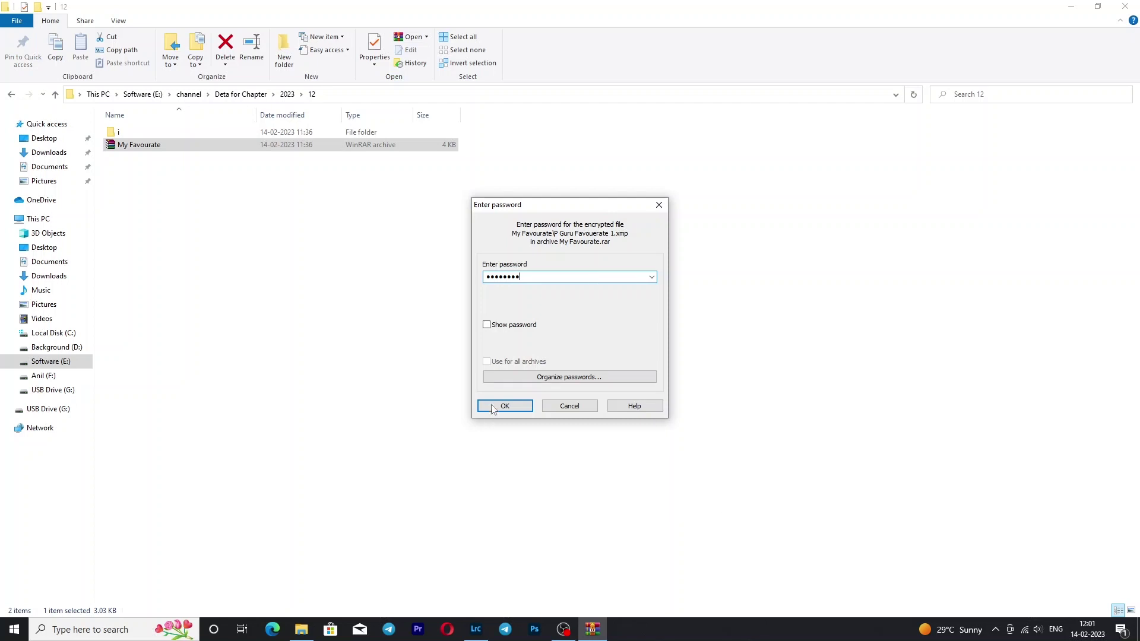
pyautogui.click(493, 406)
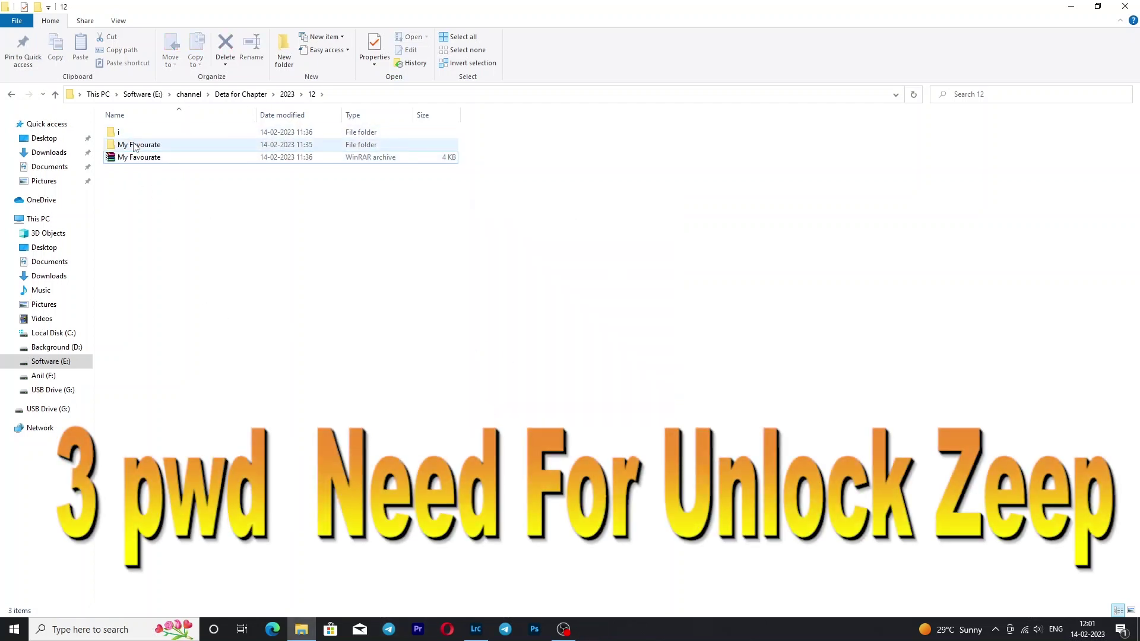
pyautogui.doubleClick(139, 144)
# Step: Refresh the listing, try P Guru Fav 1 then settle on P Guru Fav 2 for the beach couple
pyautogui.rightClick(297, 228)
pyautogui.click(329, 279)
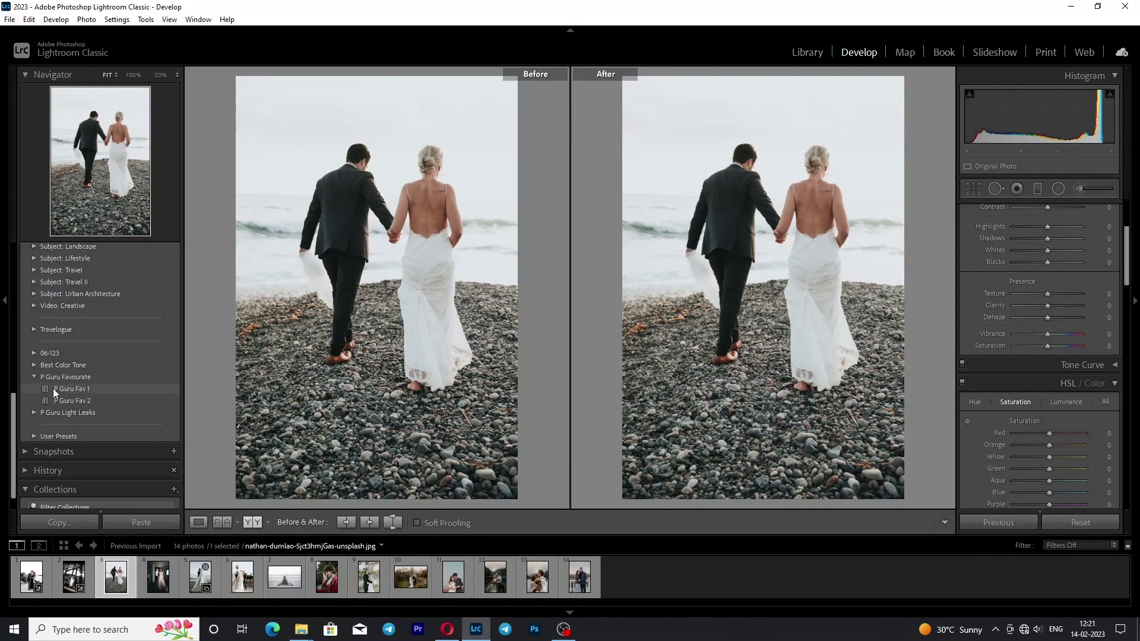
pyautogui.click(52, 389)
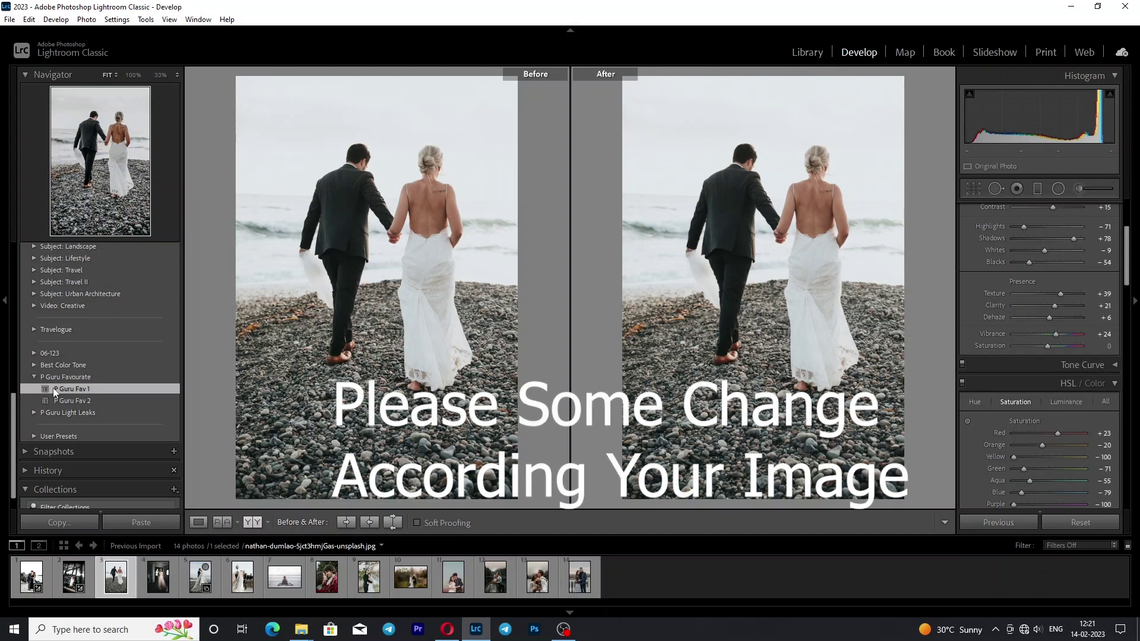
pyautogui.click(69, 400)
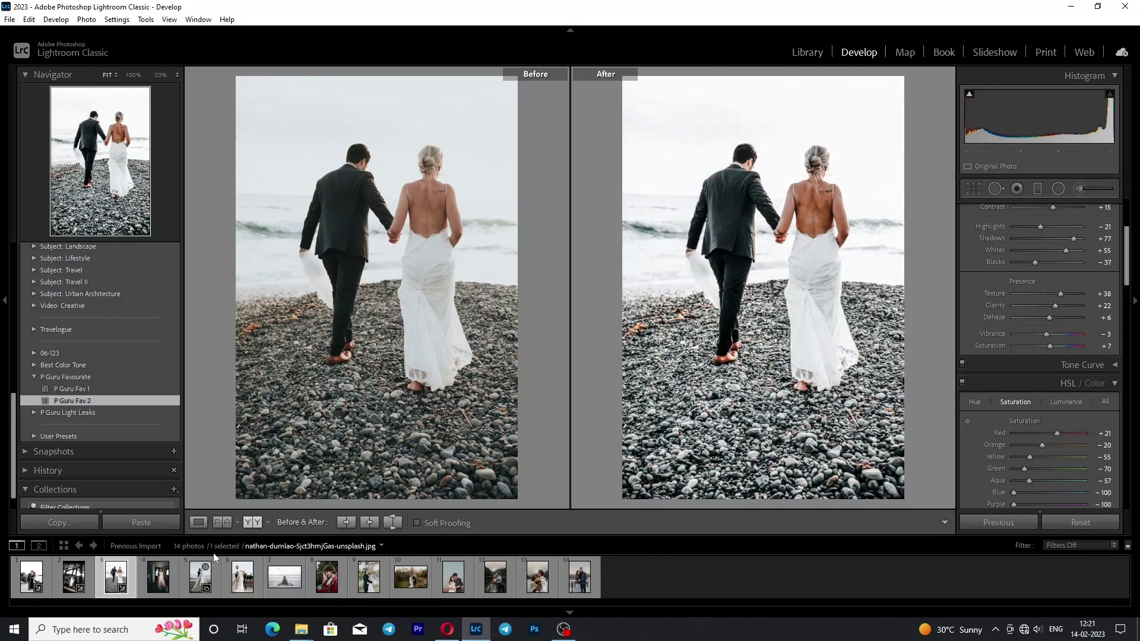
pyautogui.click(160, 579)
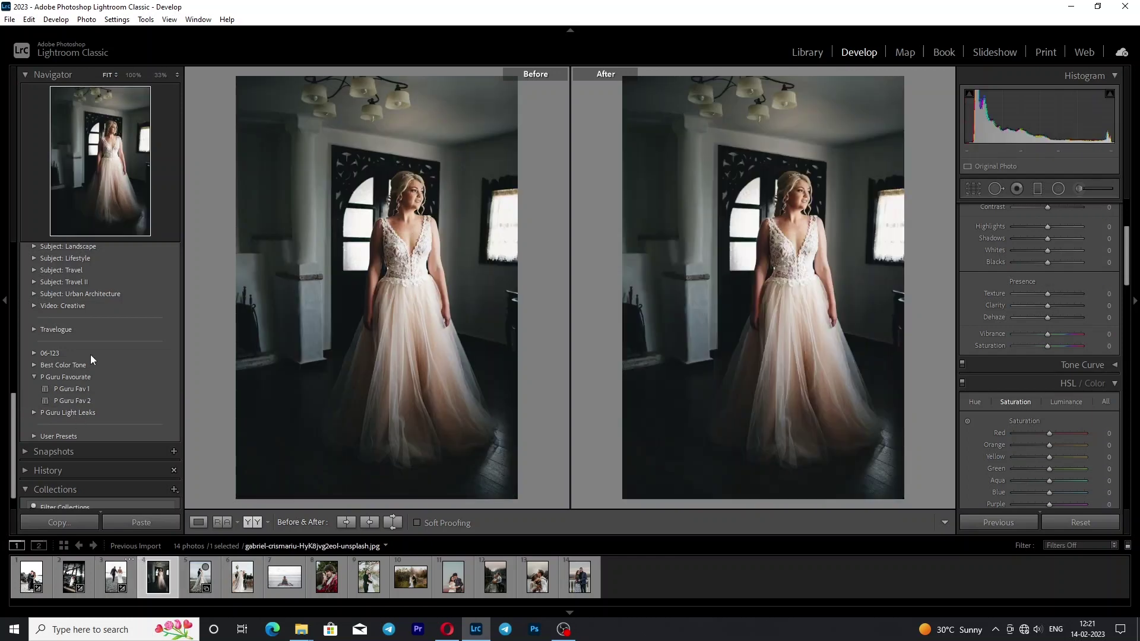
# Step: Give the bride-in-room photo P Guru Fav 2 with Exposure −0.26, then select filmstrip photo 5
pyautogui.click(57, 389)
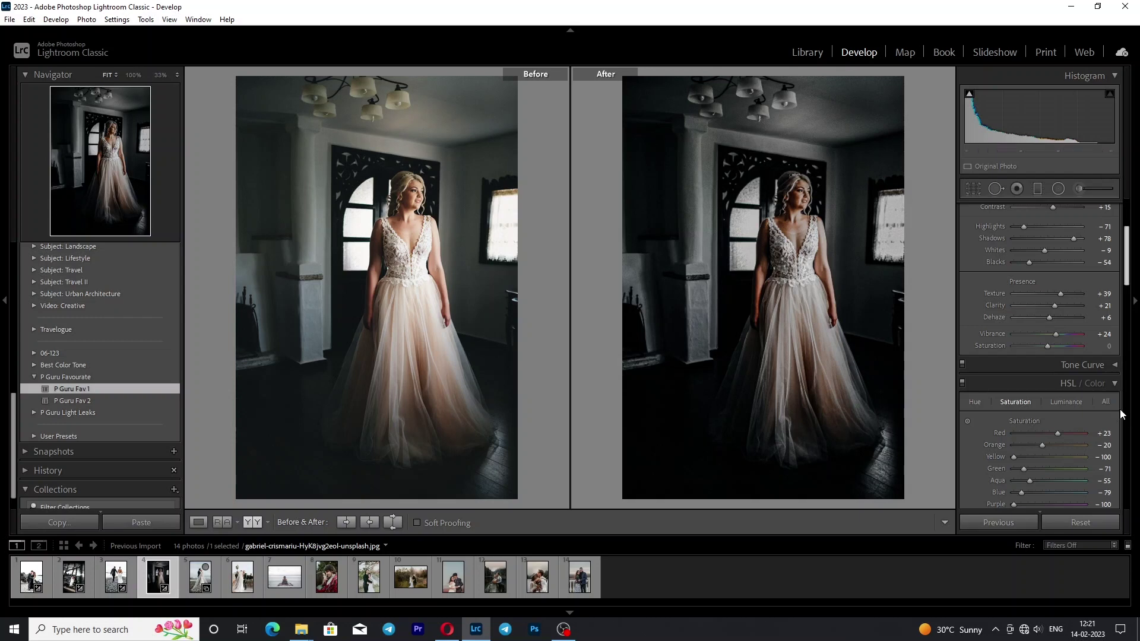
pyautogui.scroll(3, 1063, 280)
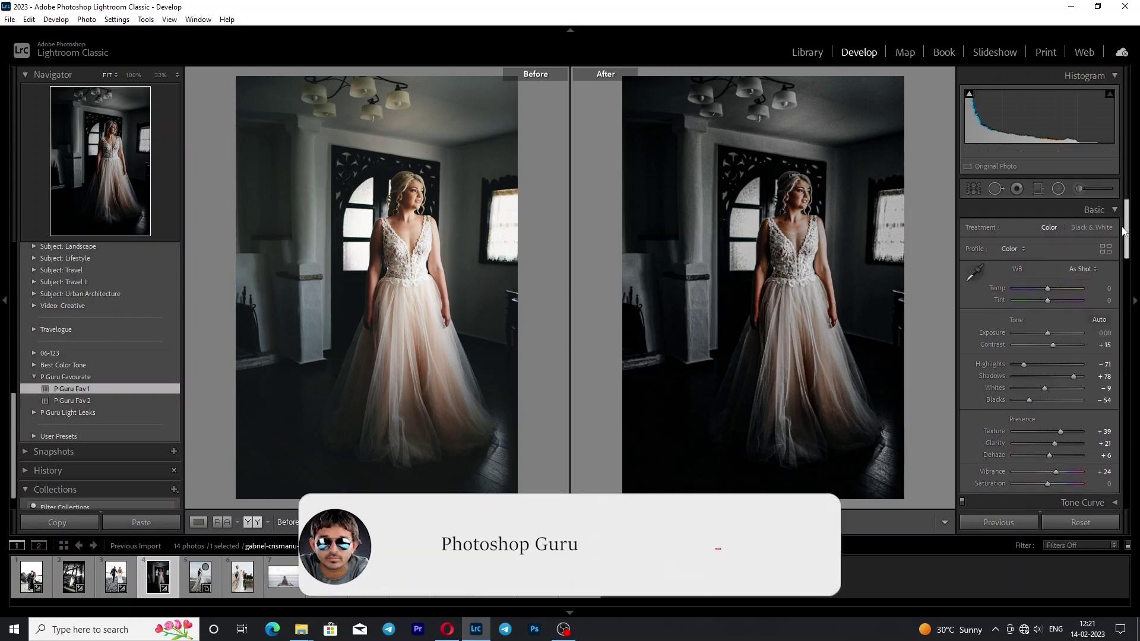
pyautogui.moveTo(1047, 334); pyautogui.dragTo(1050, 334)
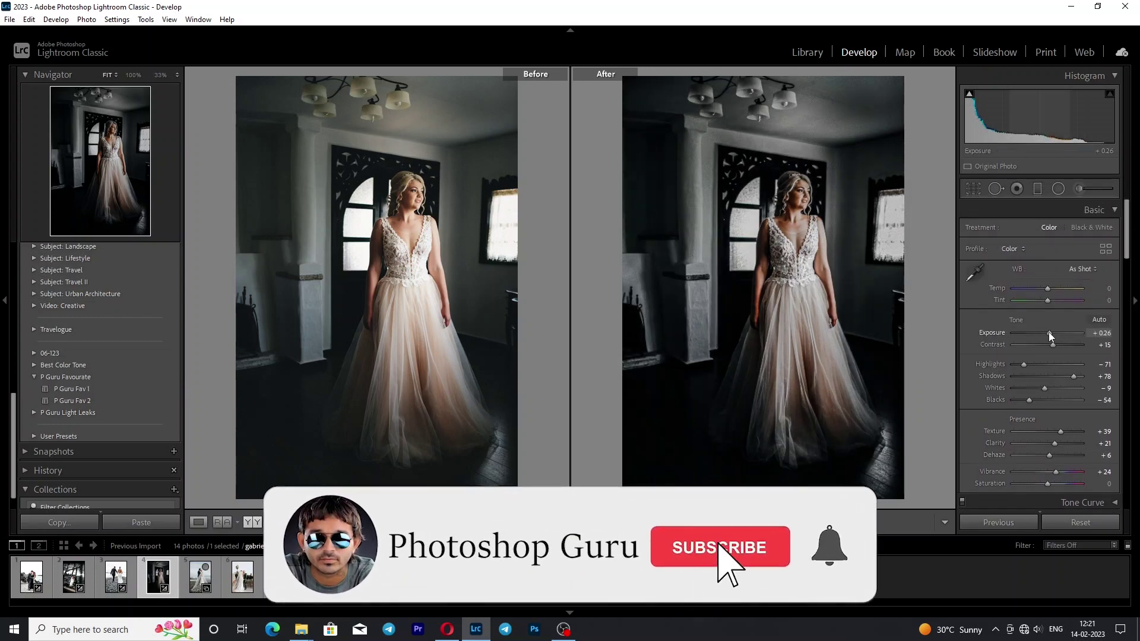
pyautogui.click(88, 401)
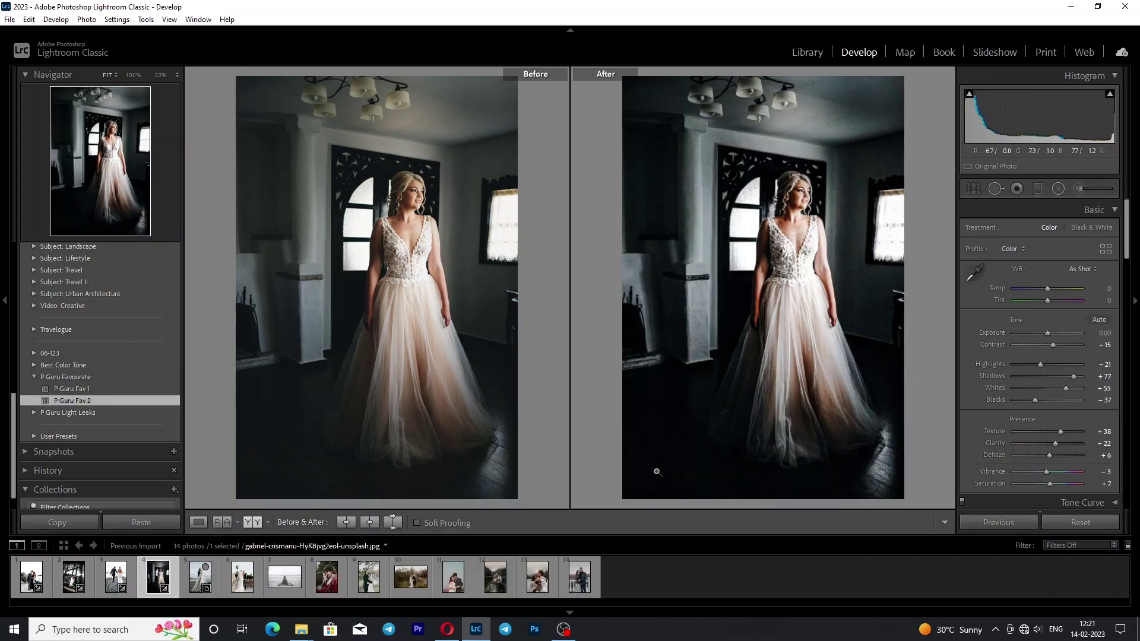
pyautogui.moveTo(1047, 334); pyautogui.dragTo(1046, 334)
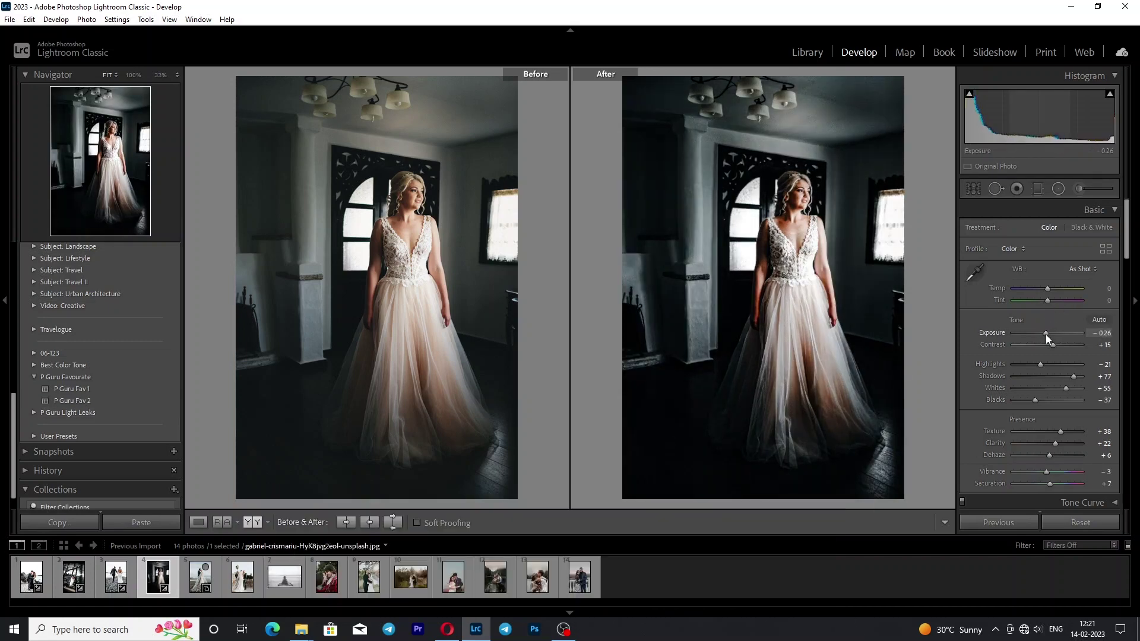
pyautogui.click(201, 582)
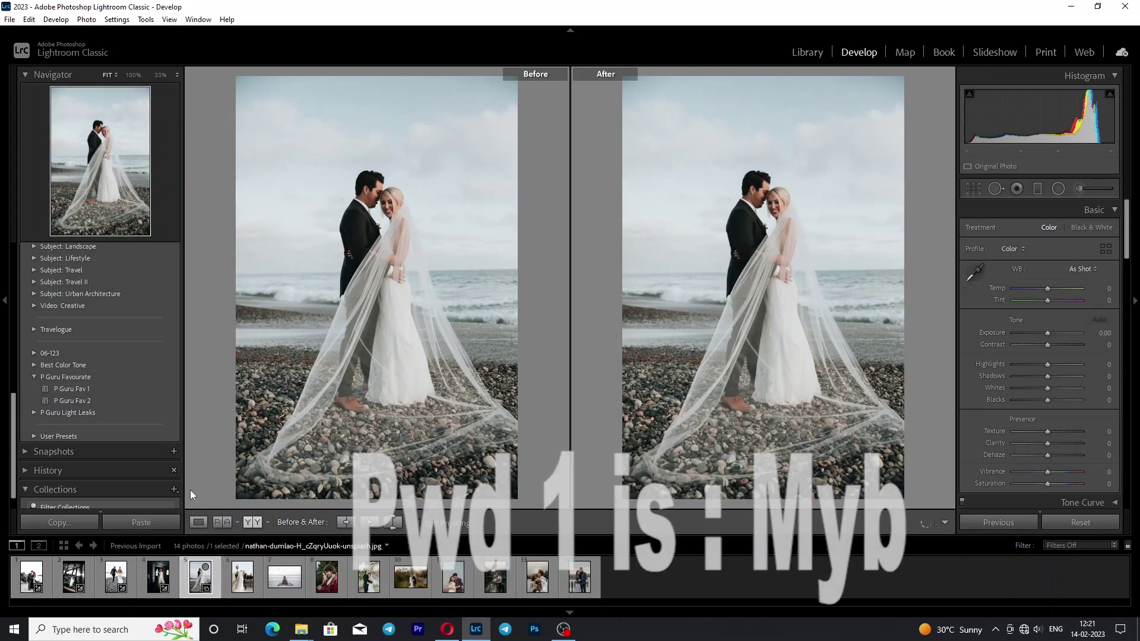
# Step: Apply P Guru Fav 2 to the veiled beach couple with Exposure −0.35, then select photo 6
pyautogui.click(61, 389)
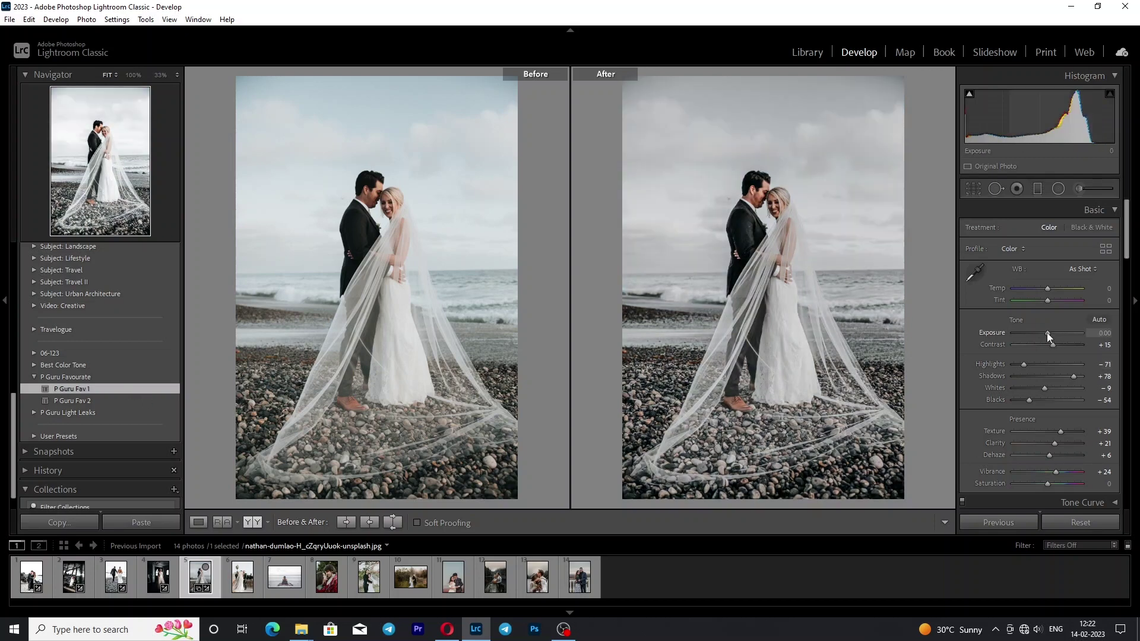
pyautogui.moveTo(1046, 333); pyautogui.dragTo(1049, 333)
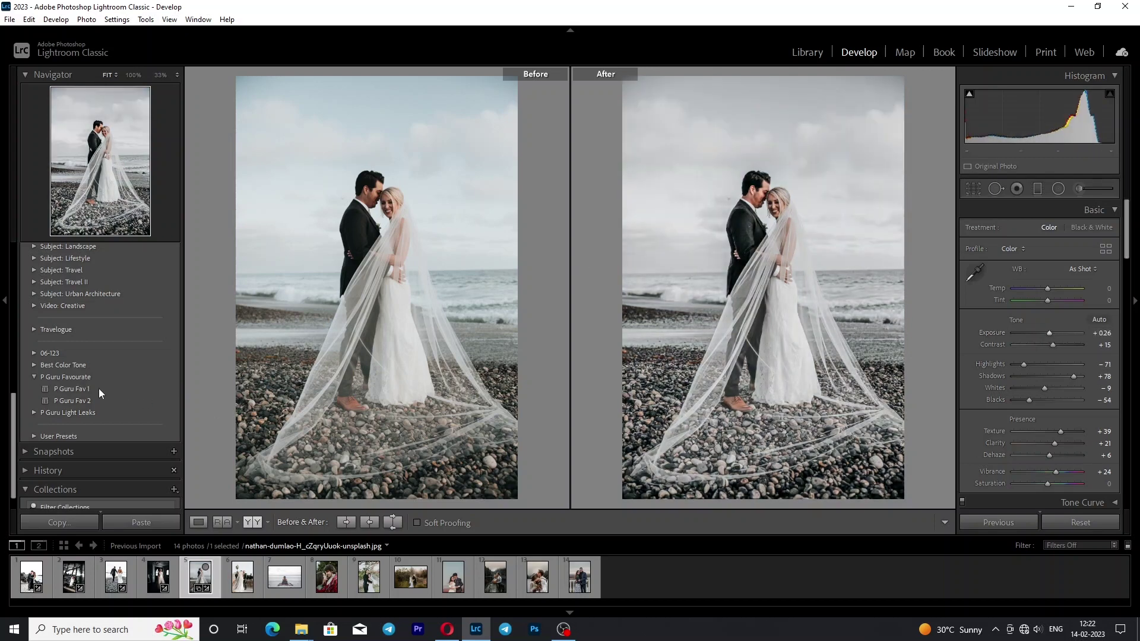
pyautogui.click(72, 401)
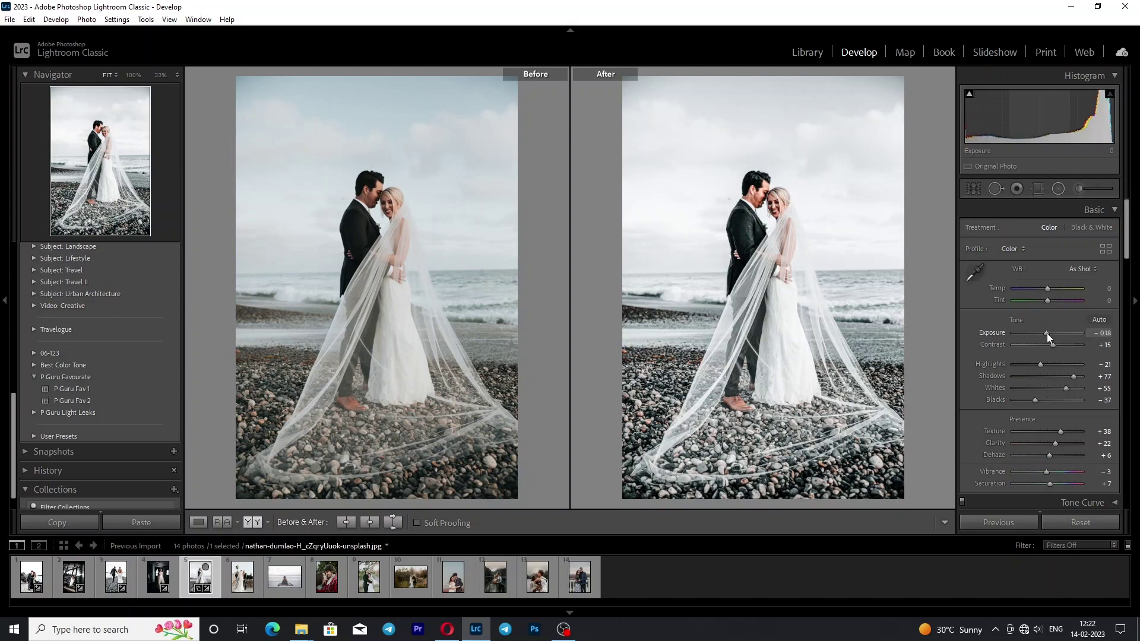
pyautogui.moveTo(1047, 333); pyautogui.dragTo(1043, 333)
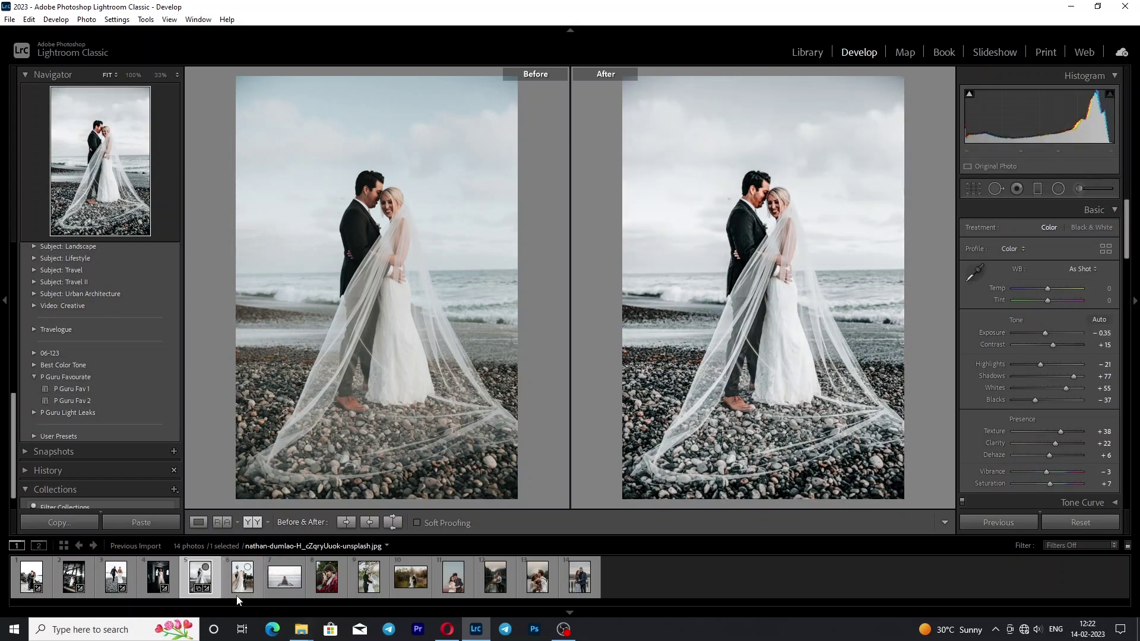
pyautogui.click(240, 585)
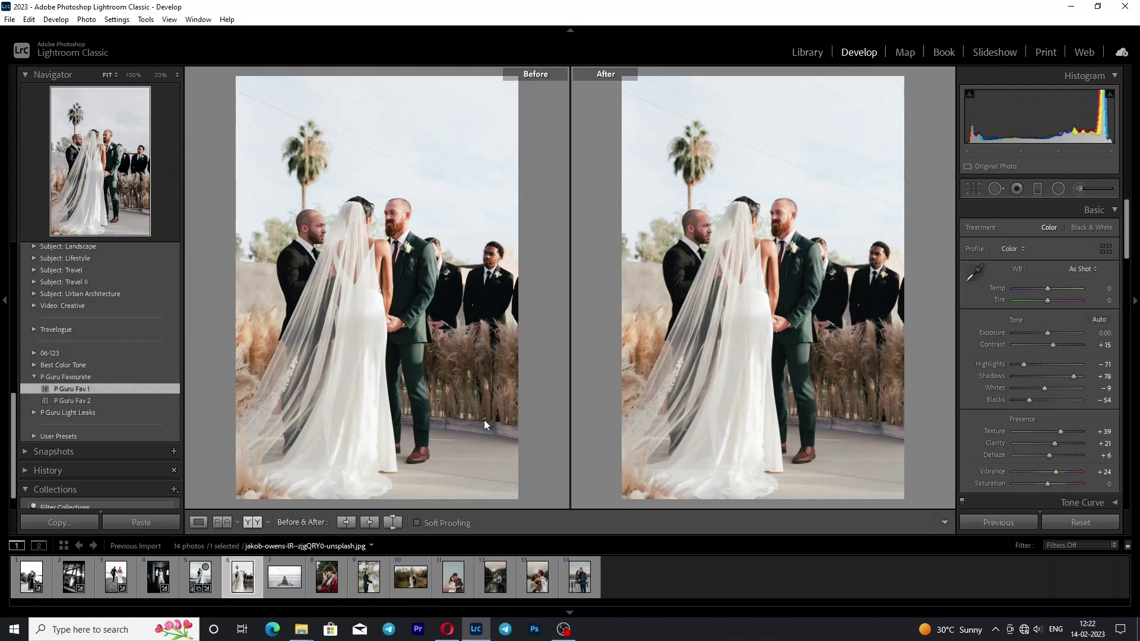
# Step: Apply P Guru Fav 2 to the ceremony photo and darken its Exposure to −1.05
pyautogui.click(58, 391)
pyautogui.moveTo(1046, 333); pyautogui.dragTo(1046, 334)
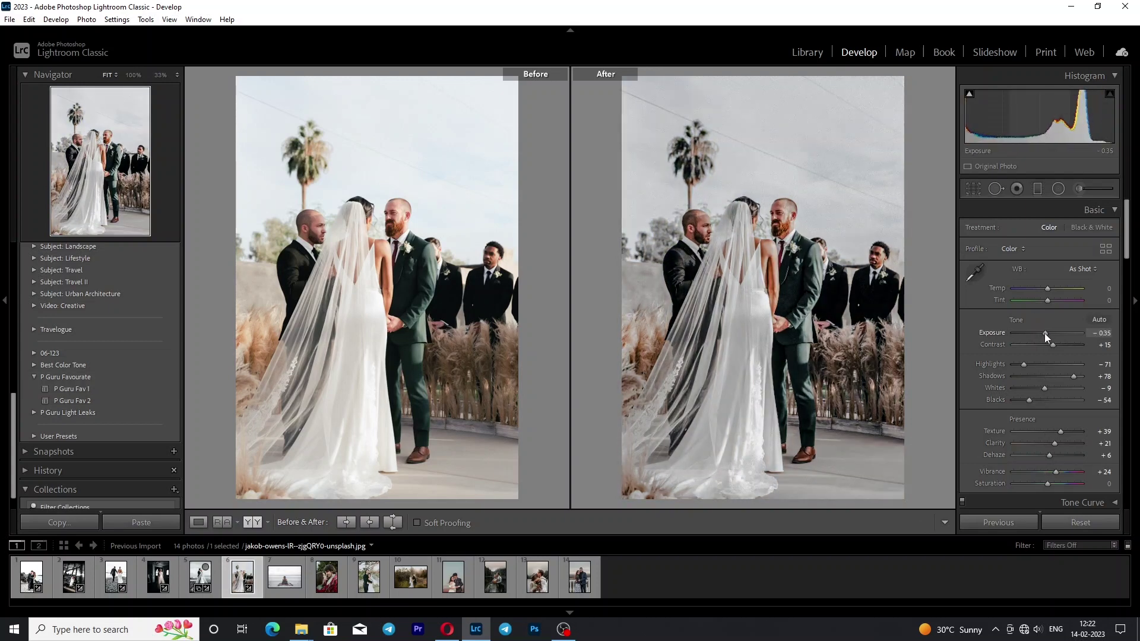
pyautogui.click(65, 401)
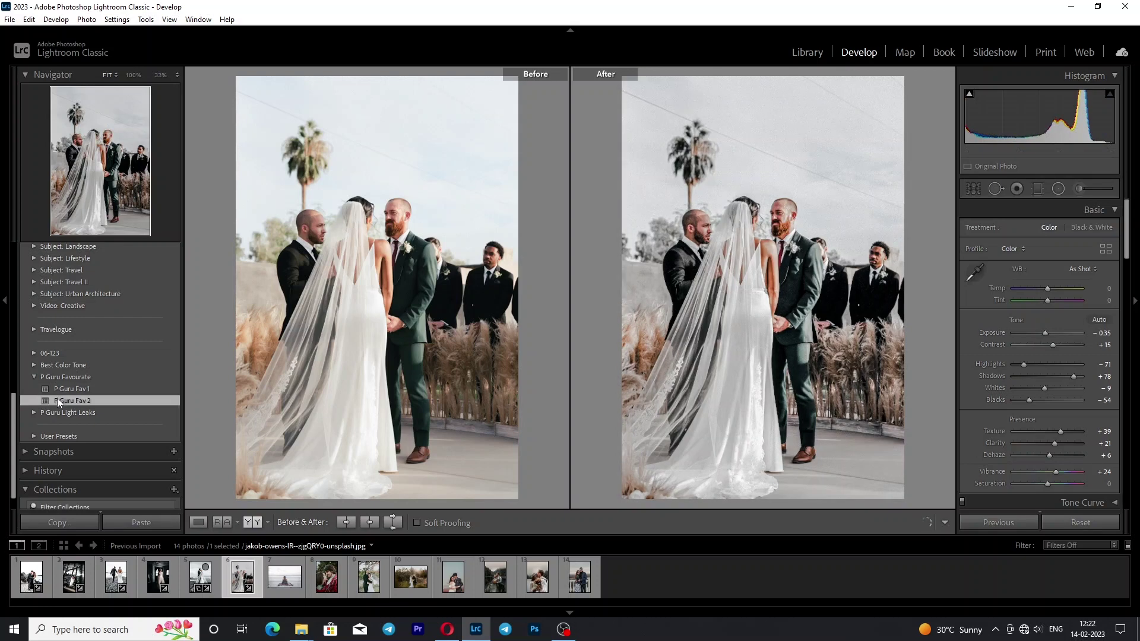
pyautogui.moveTo(1046, 333); pyautogui.dragTo(1039, 332)
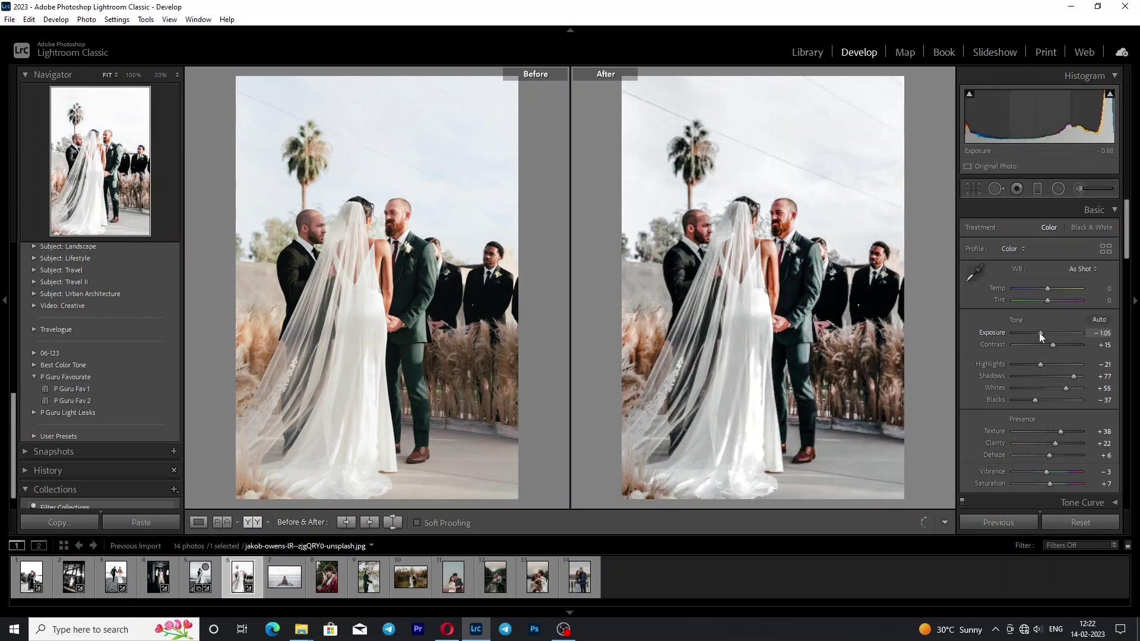
# Step: Give the woman-on-beach-blanket photo P Guru Fav 2 with Exposure at −0.26
pyautogui.click(282, 573)
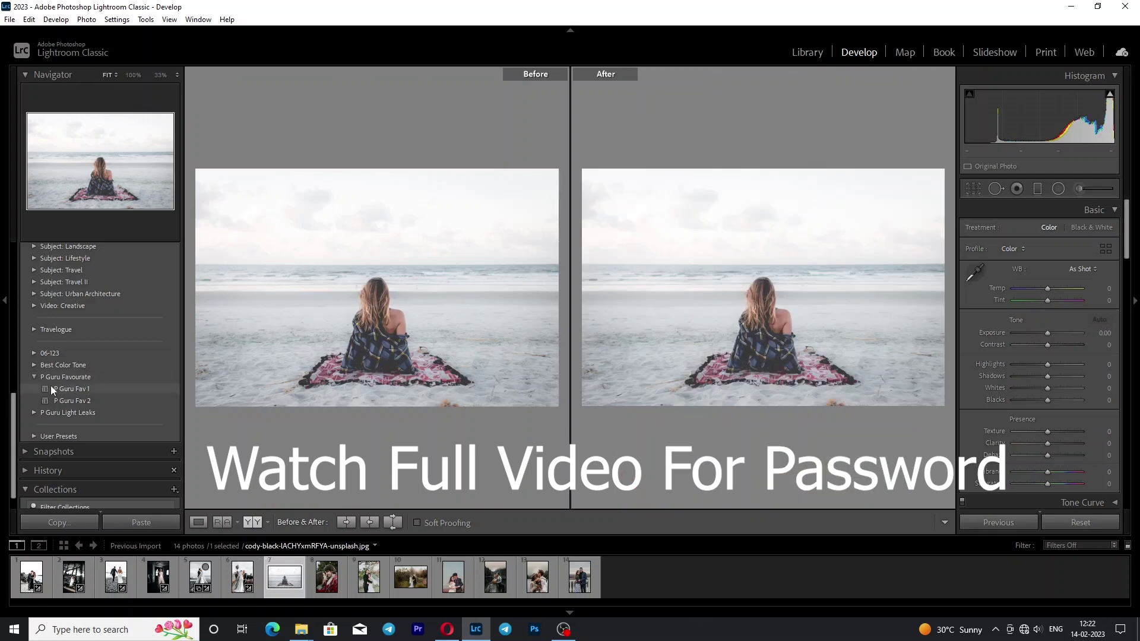
pyautogui.click(58, 389)
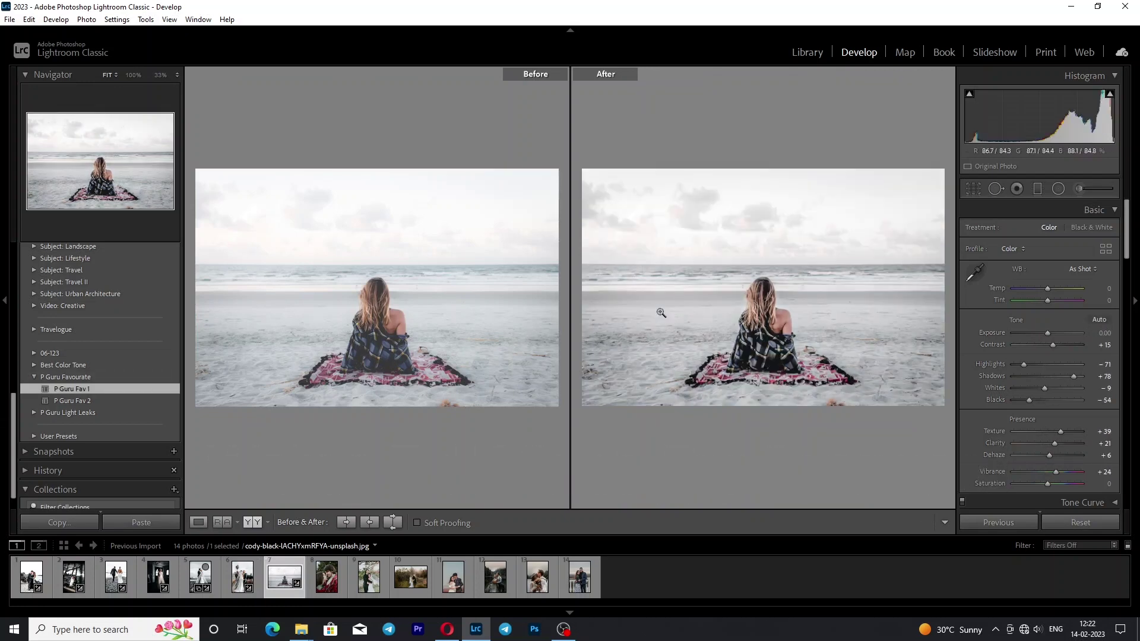
pyautogui.click(57, 402)
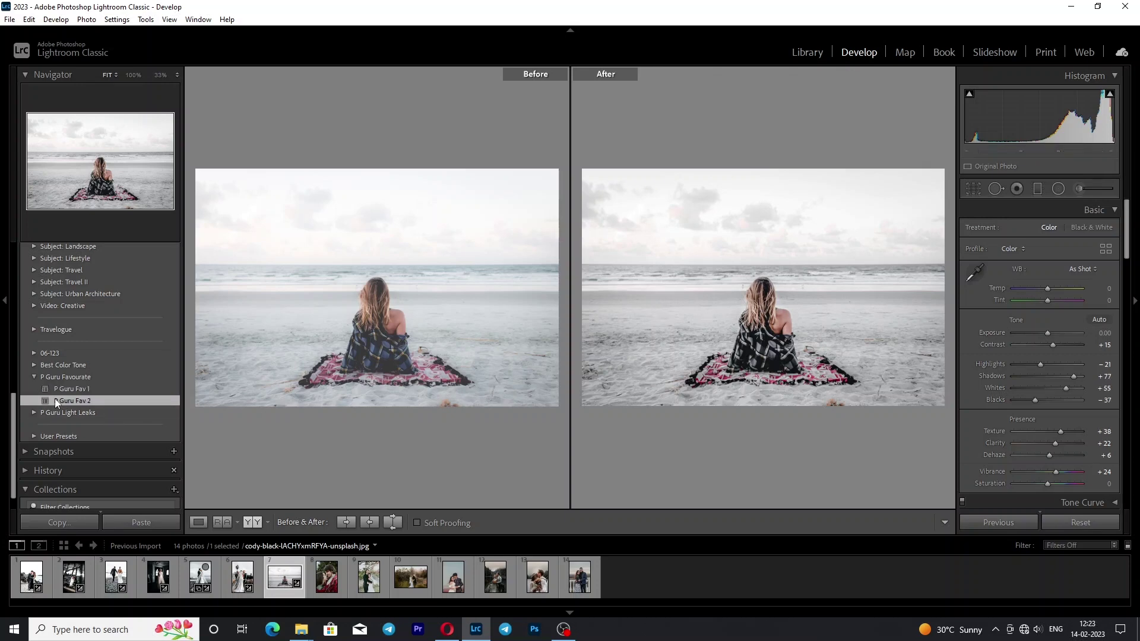
pyautogui.moveTo(1048, 333); pyautogui.dragTo(1046, 332)
# Step: Give the cuddling couple photo P Guru Fav 2 with Exposure at −0.26
pyautogui.click(327, 587)
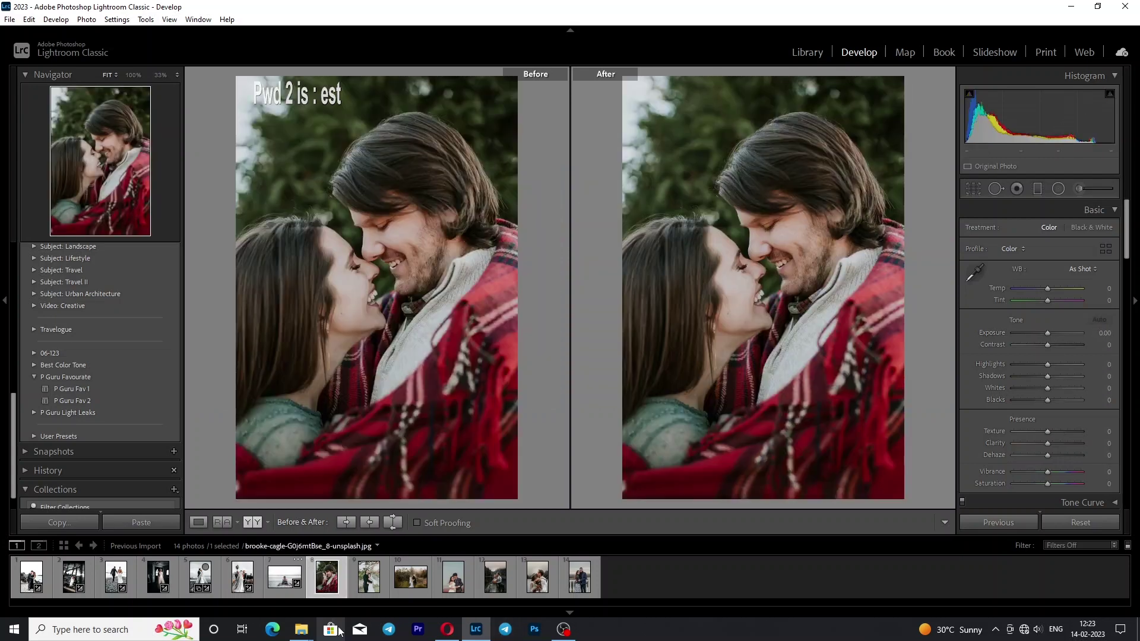
pyautogui.click(70, 389)
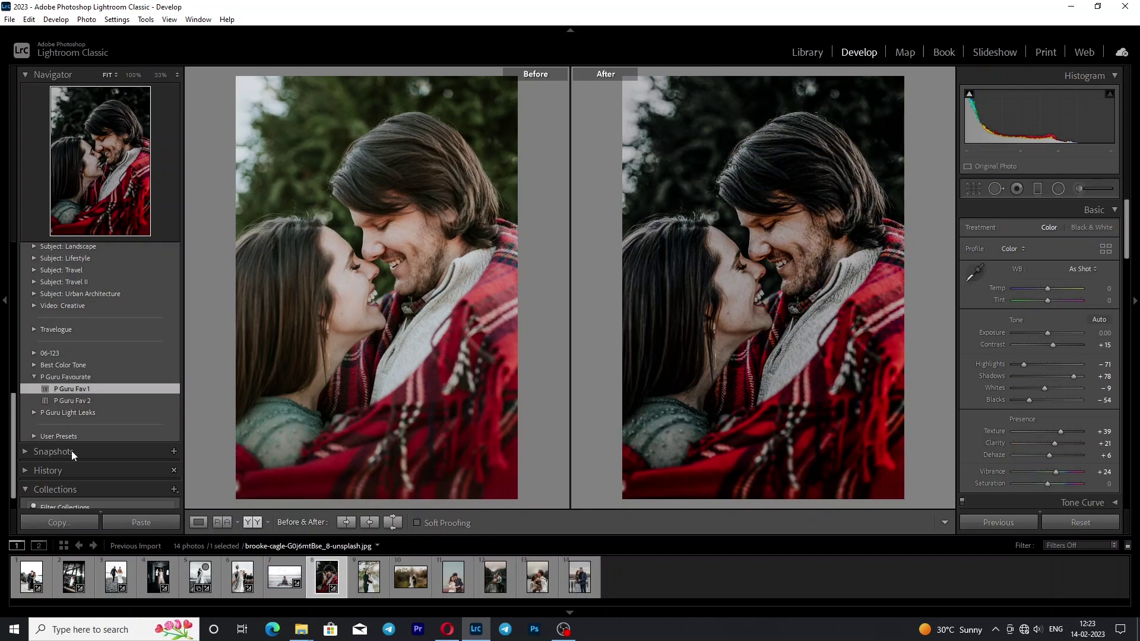
pyautogui.click(57, 401)
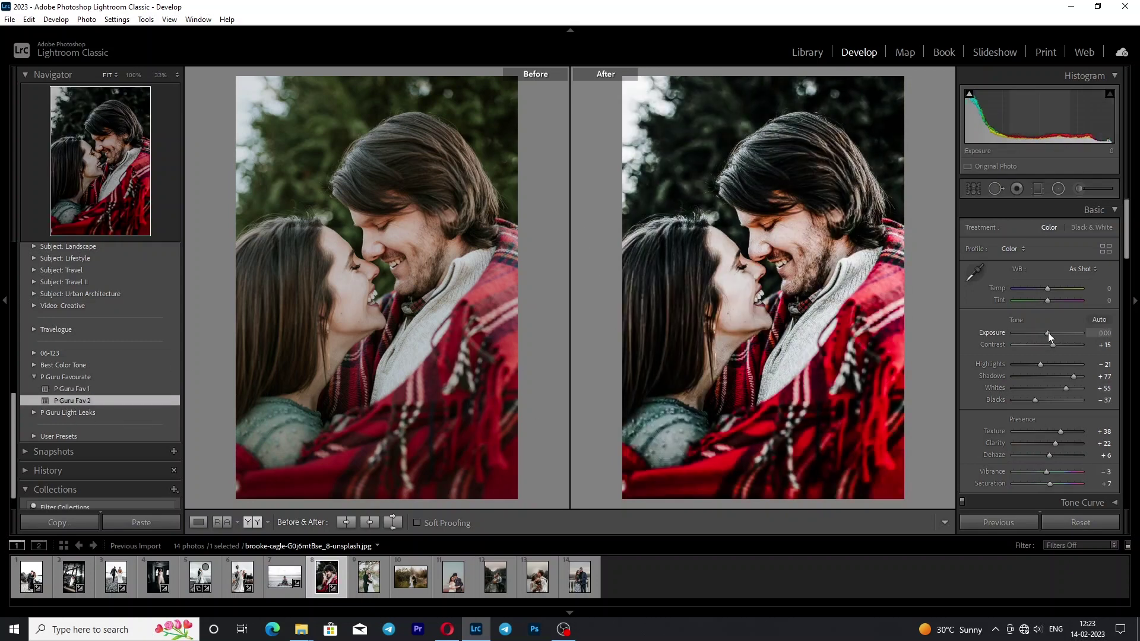
pyautogui.moveTo(1049, 333); pyautogui.dragTo(1046, 334)
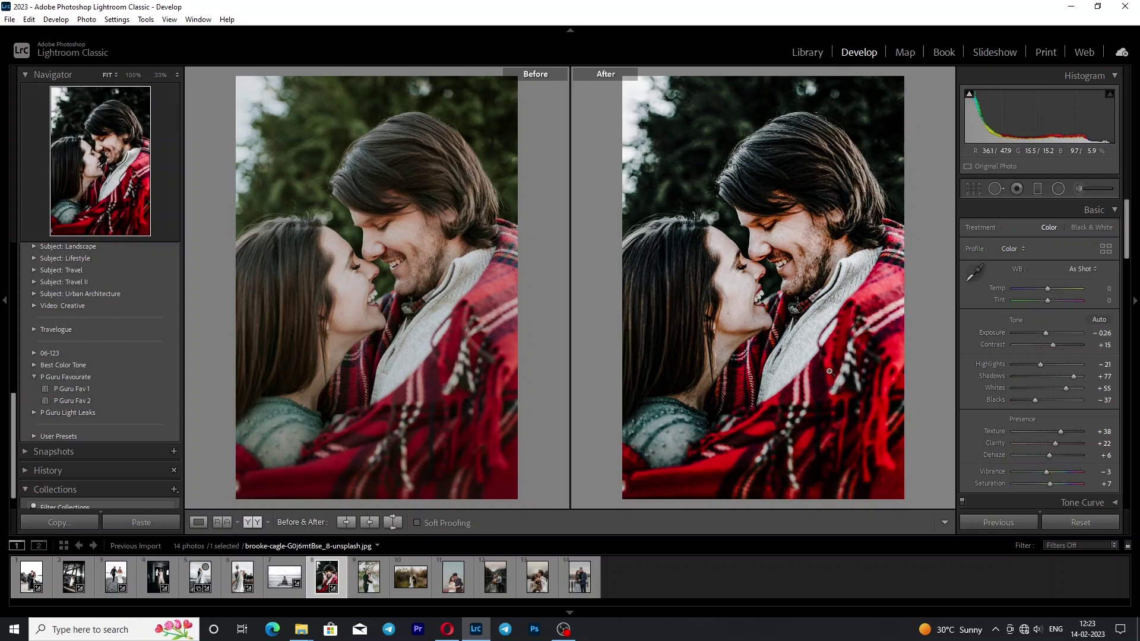
# Step: Give the next wedding portrait P Guru Fav 2 with Exposure at −0.35
pyautogui.press('Right')
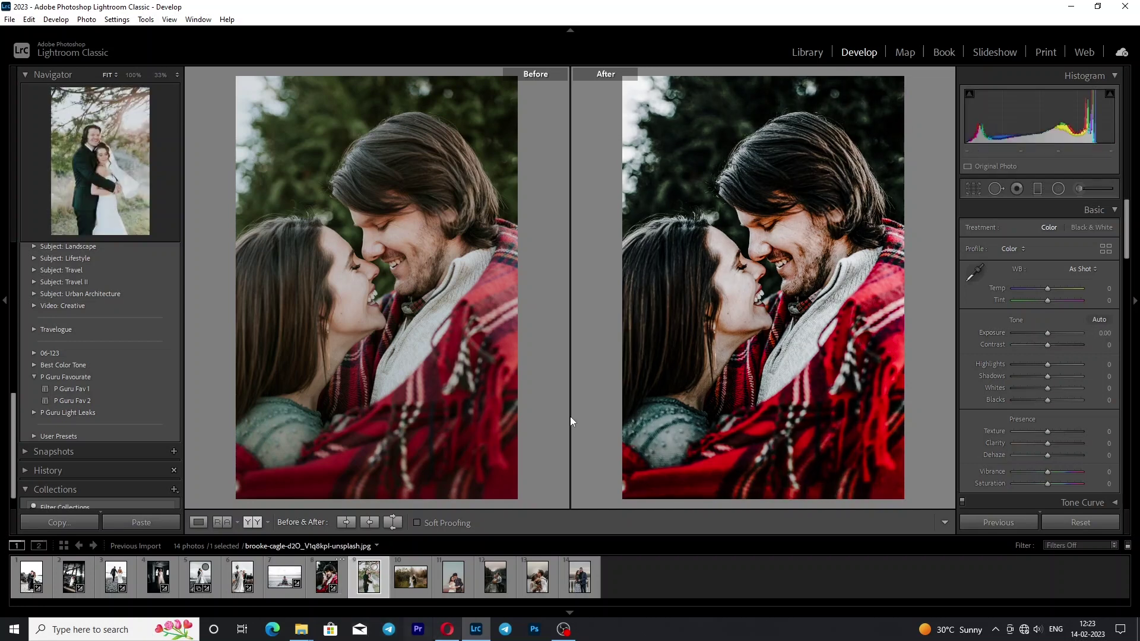
pyautogui.click(54, 391)
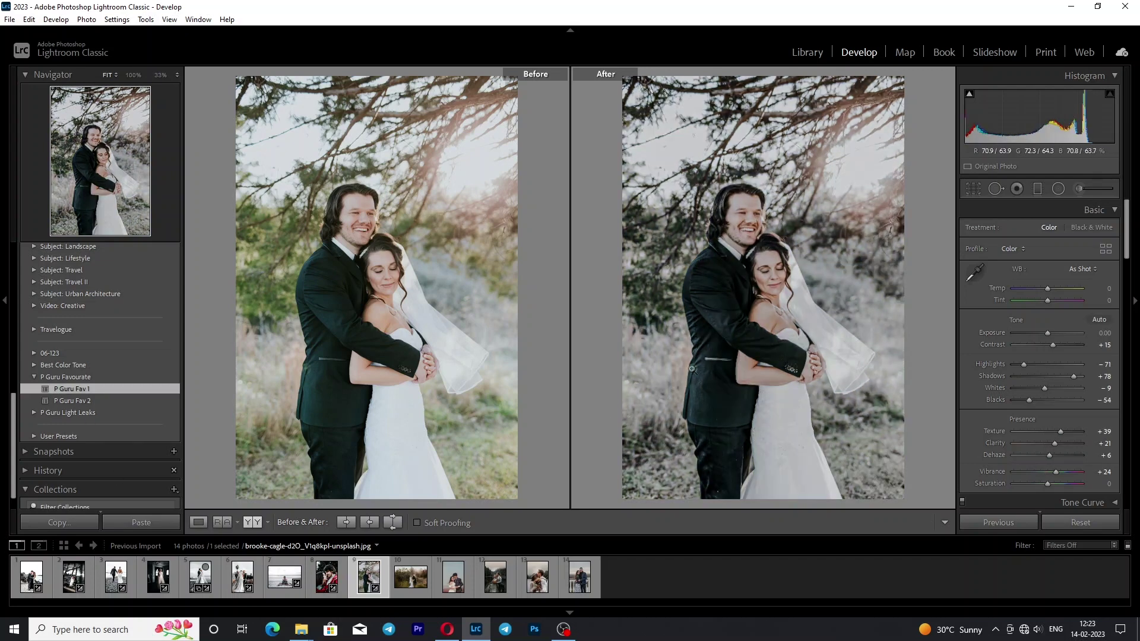
pyautogui.click(61, 402)
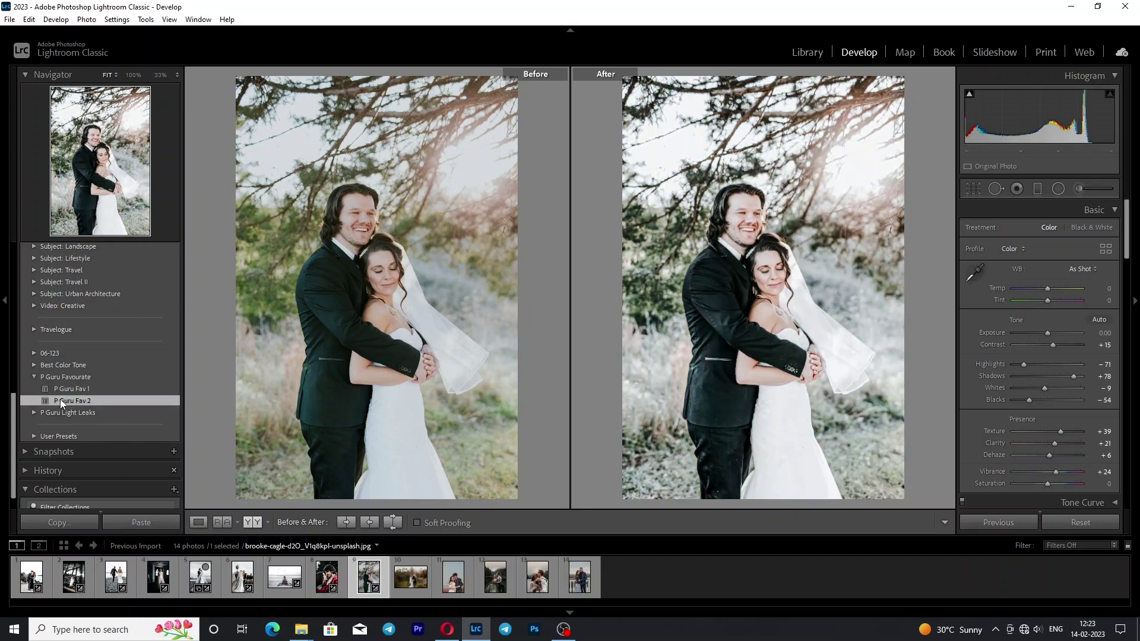
pyautogui.moveTo(1048, 333); pyautogui.dragTo(1045, 333)
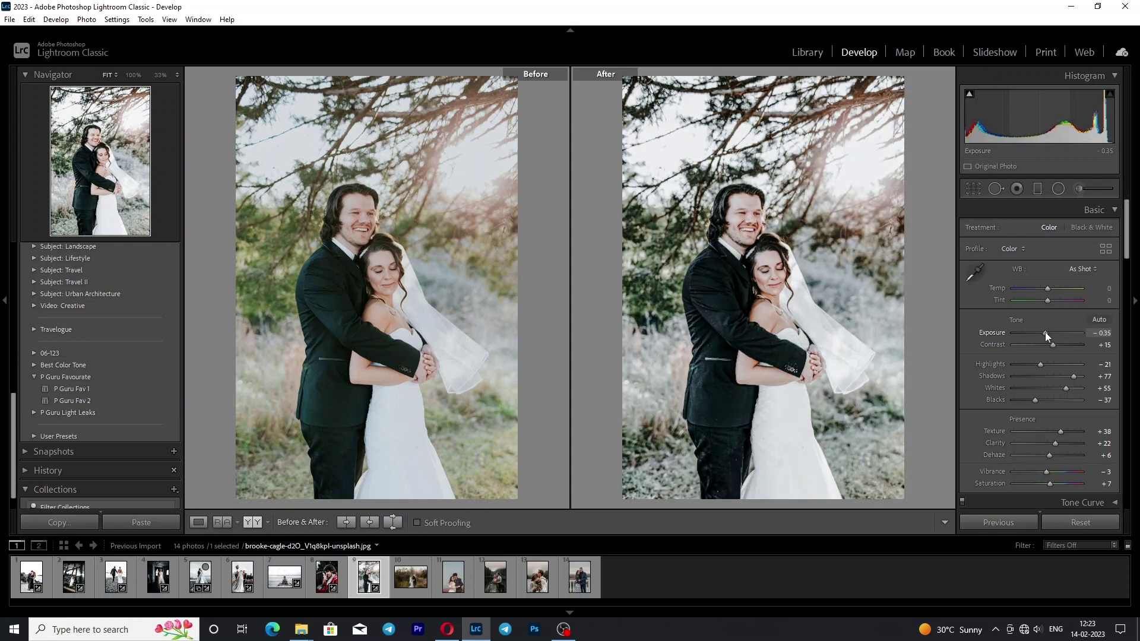
pyautogui.click(406, 582)
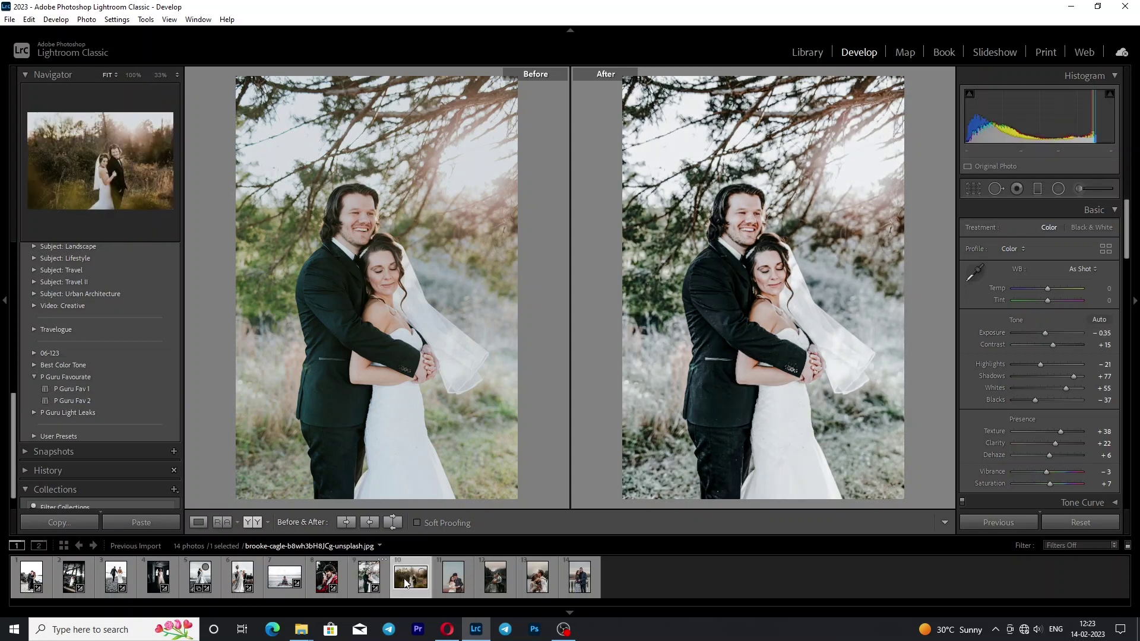
# Step: Give the field portrait P Guru Fav 2 with Exposure lowered to −0.18
pyautogui.click(65, 390)
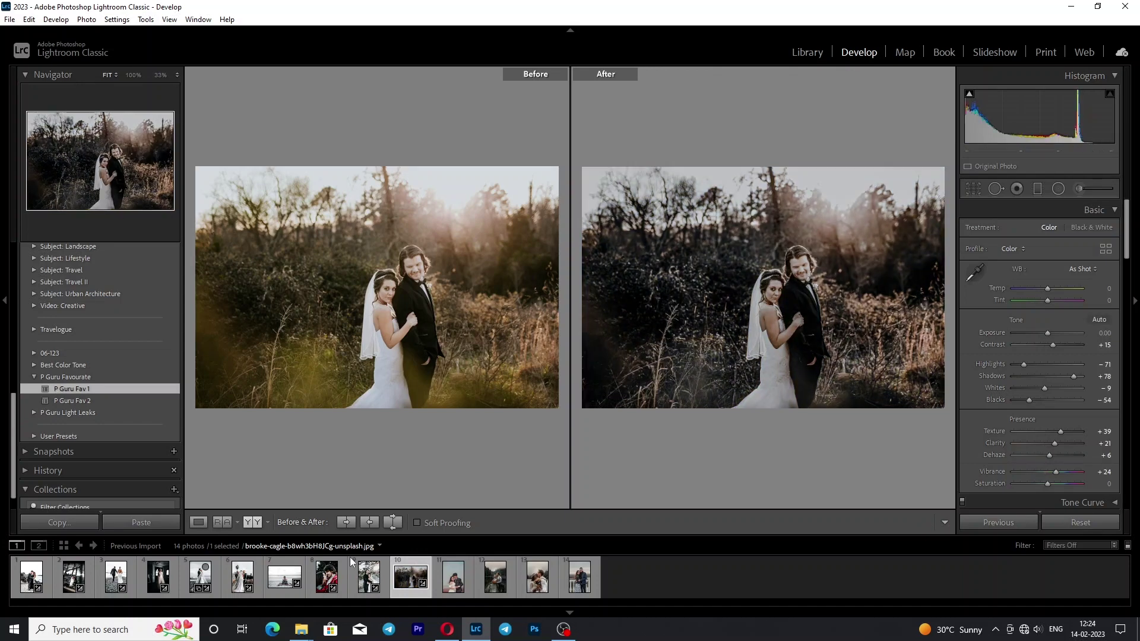
pyautogui.click(56, 402)
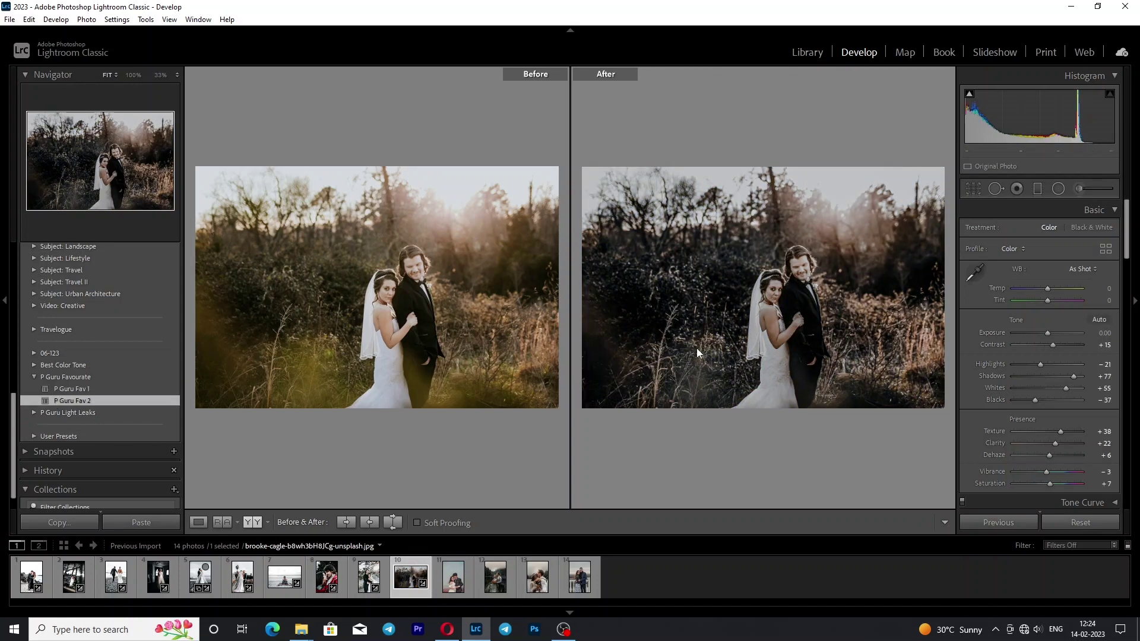
pyautogui.moveTo(1049, 333); pyautogui.dragTo(1044, 333)
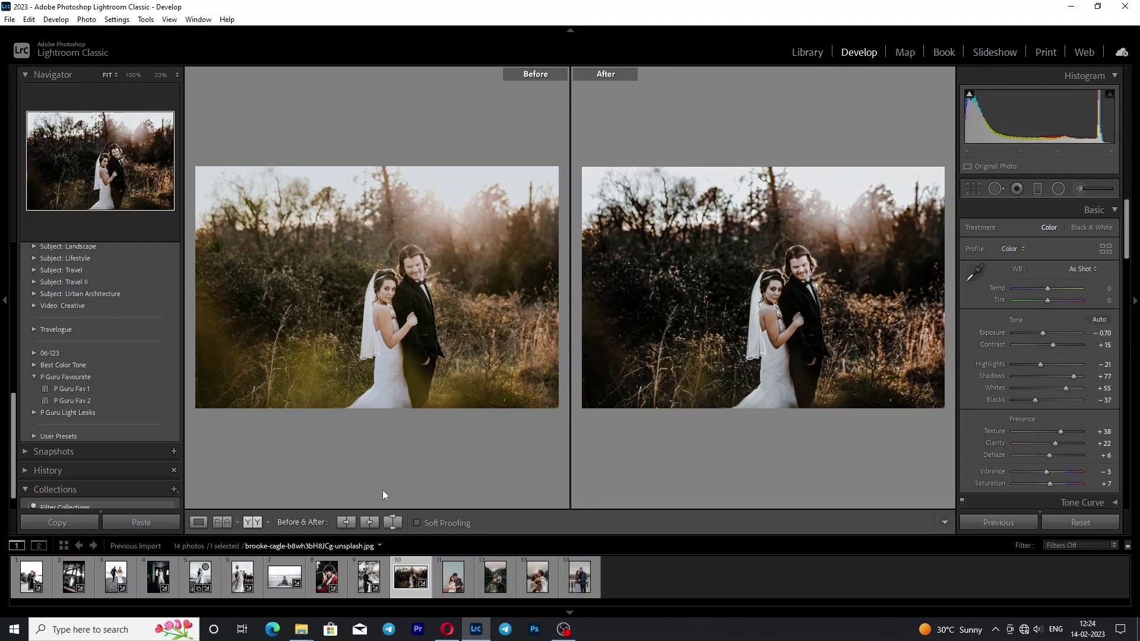
# Step: Give the lakeside couple photo P Guru Fav 2 with Exposure at −0.18
pyautogui.click(494, 577)
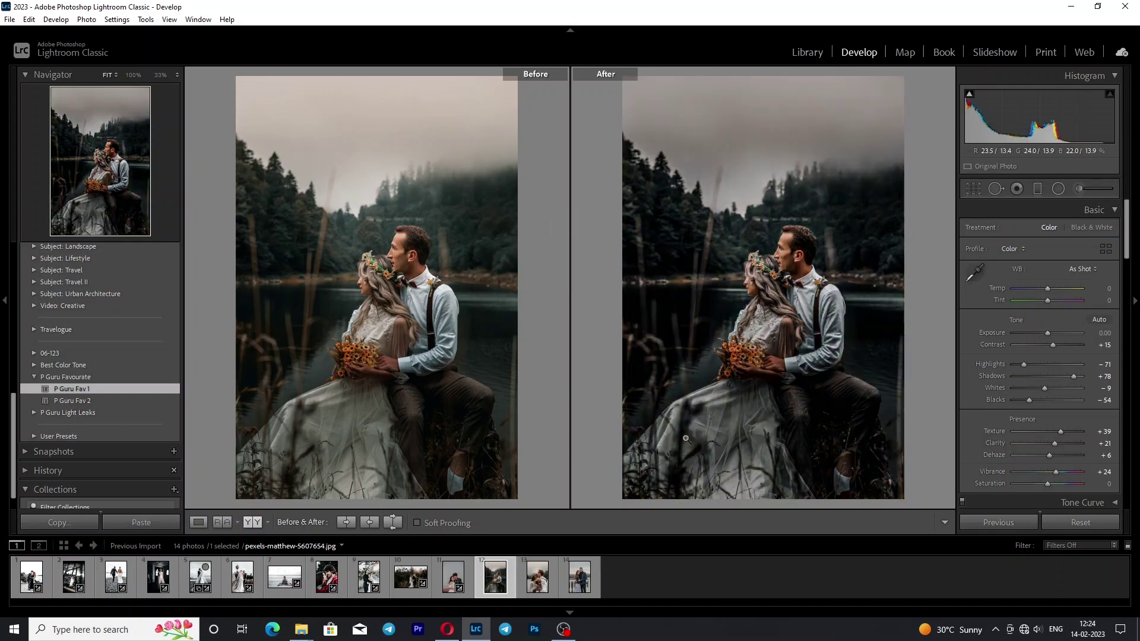
pyautogui.moveTo(1049, 334); pyautogui.dragTo(1050, 335)
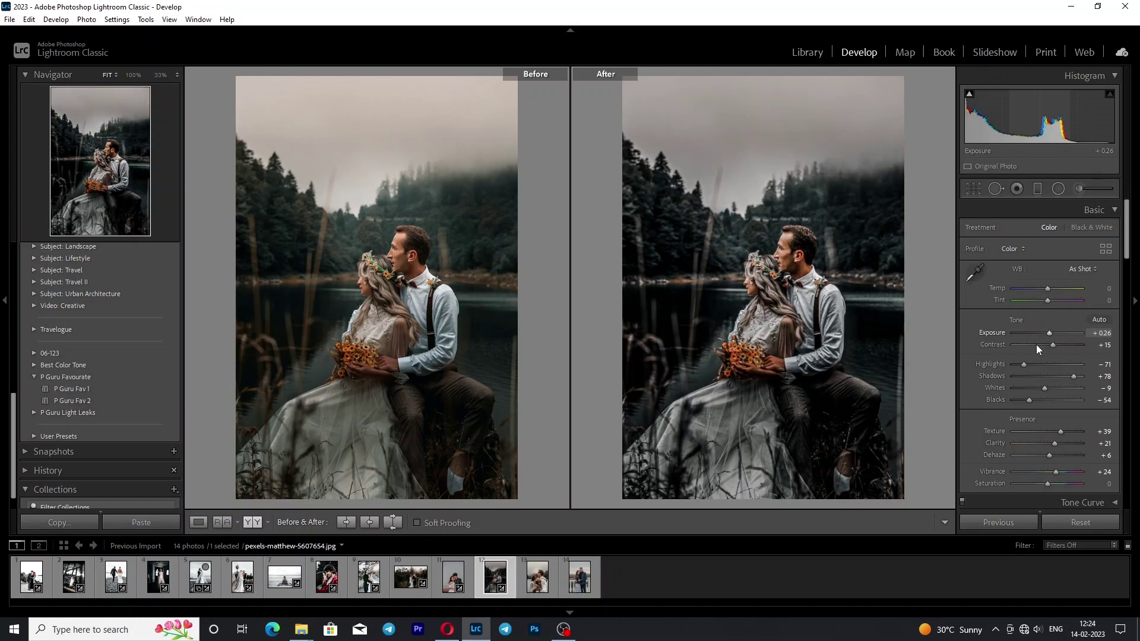
pyautogui.click(60, 402)
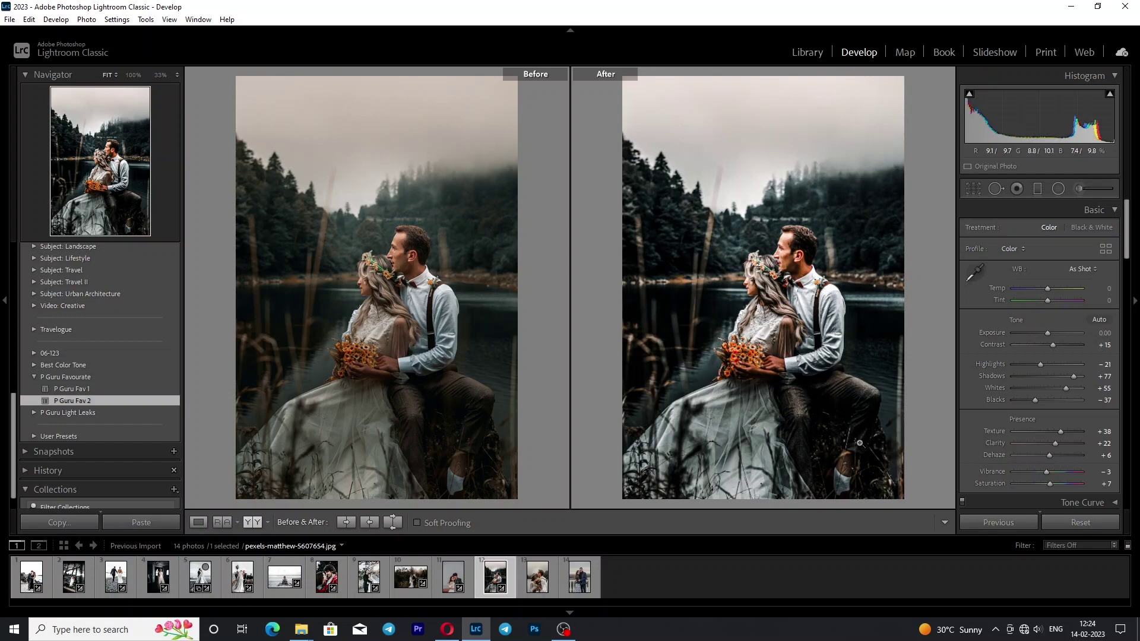
pyautogui.moveTo(1048, 333); pyautogui.dragTo(1046, 334)
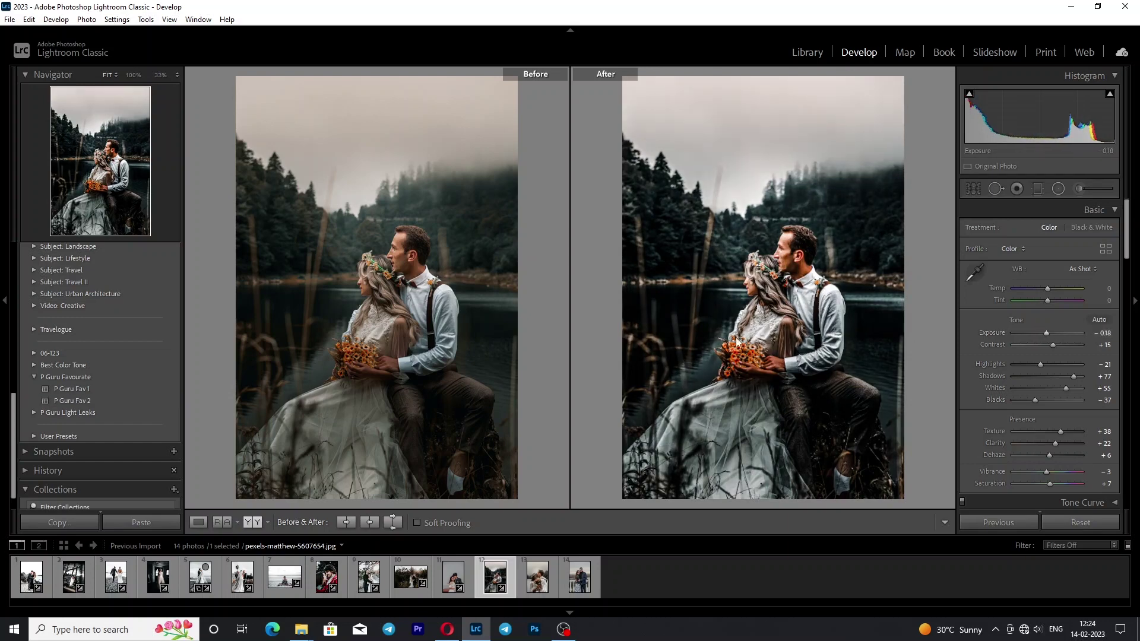
pyautogui.click(536, 579)
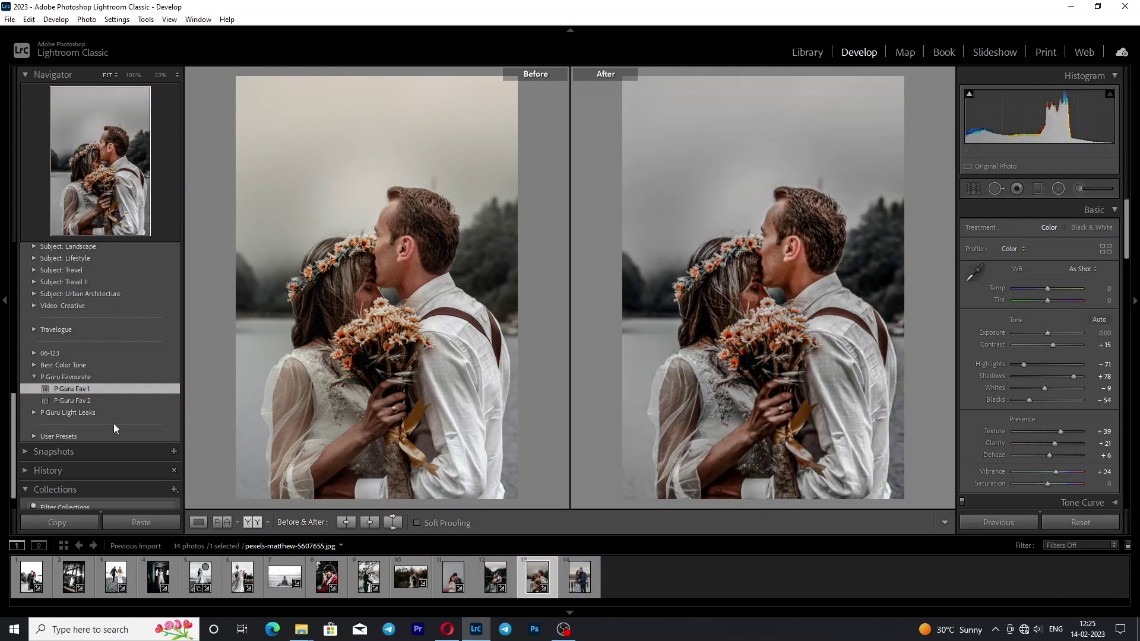
# Step: Give the bouquet couple photo P Guru Fav 2 with Exposure darkened to −0.35
pyautogui.click(1047, 334)
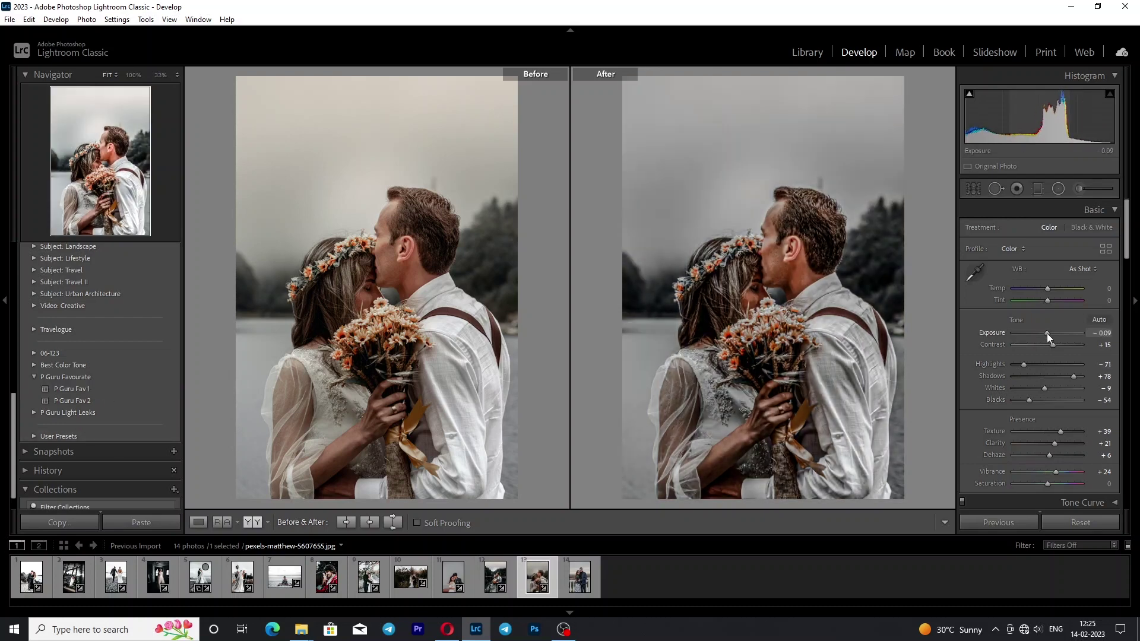
pyautogui.click(74, 401)
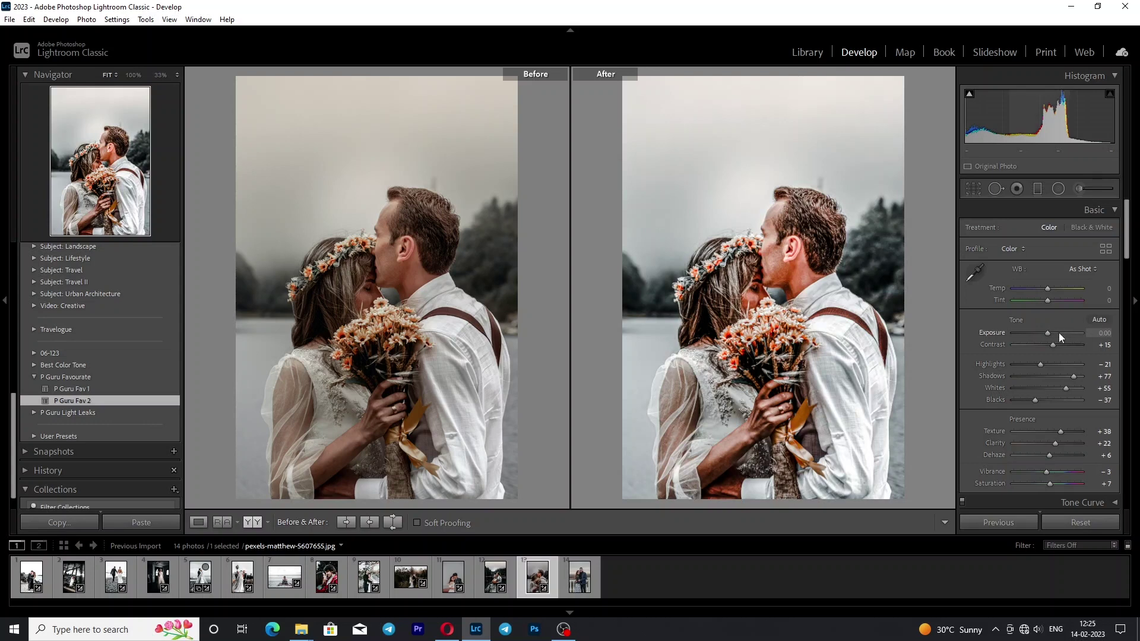
pyautogui.moveTo(1049, 333); pyautogui.dragTo(1047, 336)
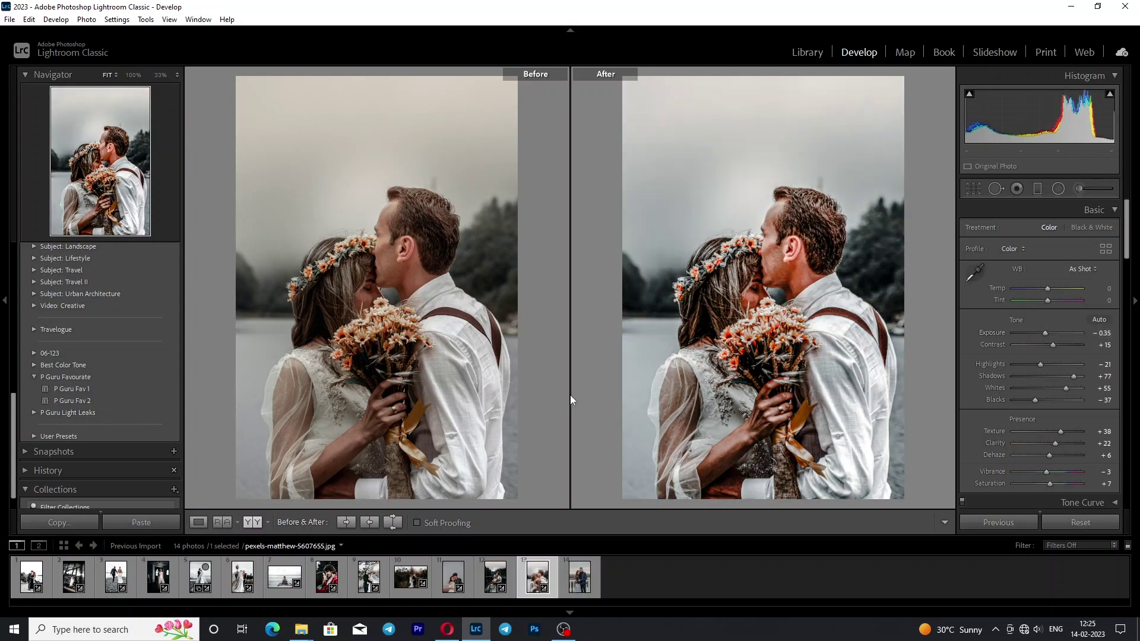
# Step: On the balcony couple photo, apply P Guru Fav 1, raise Exposure to +0.26, then switch to P Guru Fav 2
pyautogui.click(579, 576)
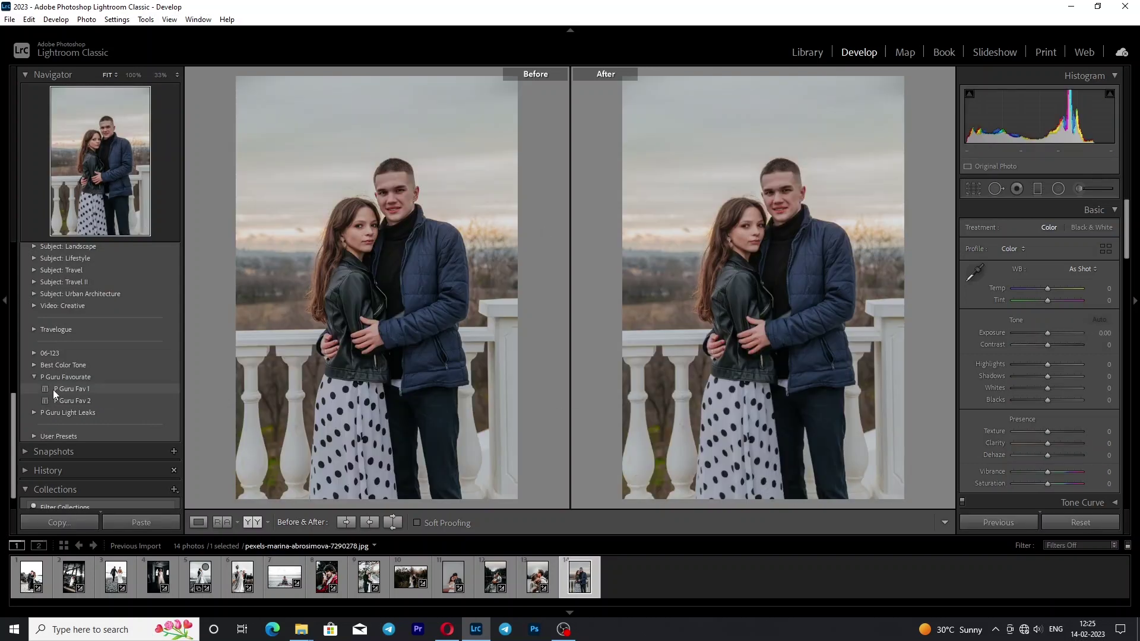
pyautogui.click(58, 391)
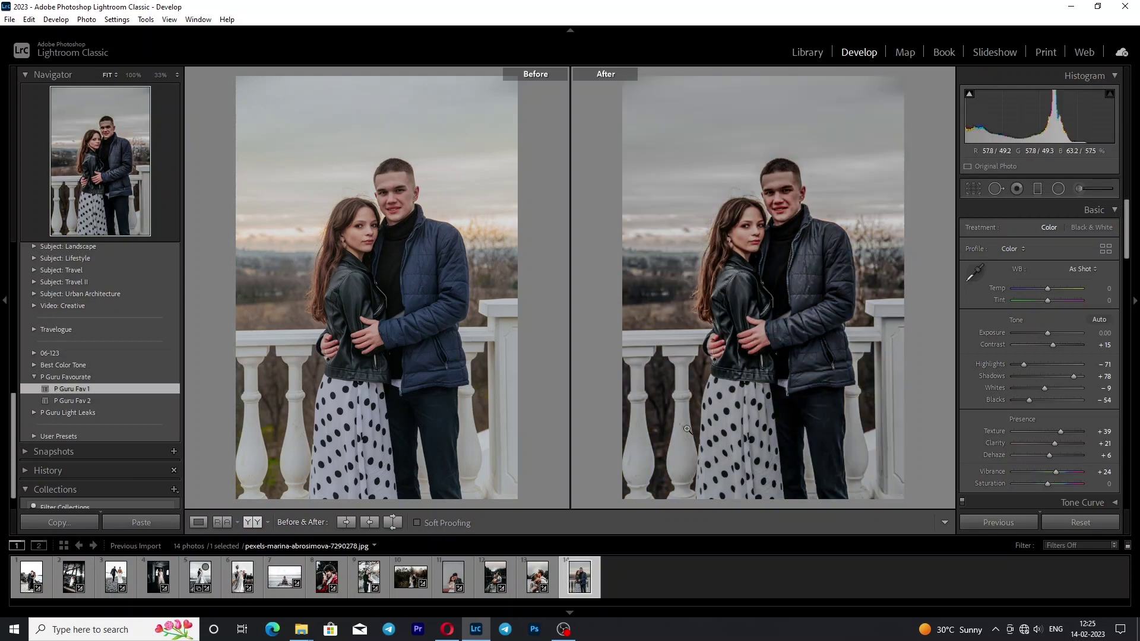
pyautogui.moveTo(1047, 332); pyautogui.dragTo(1049, 332)
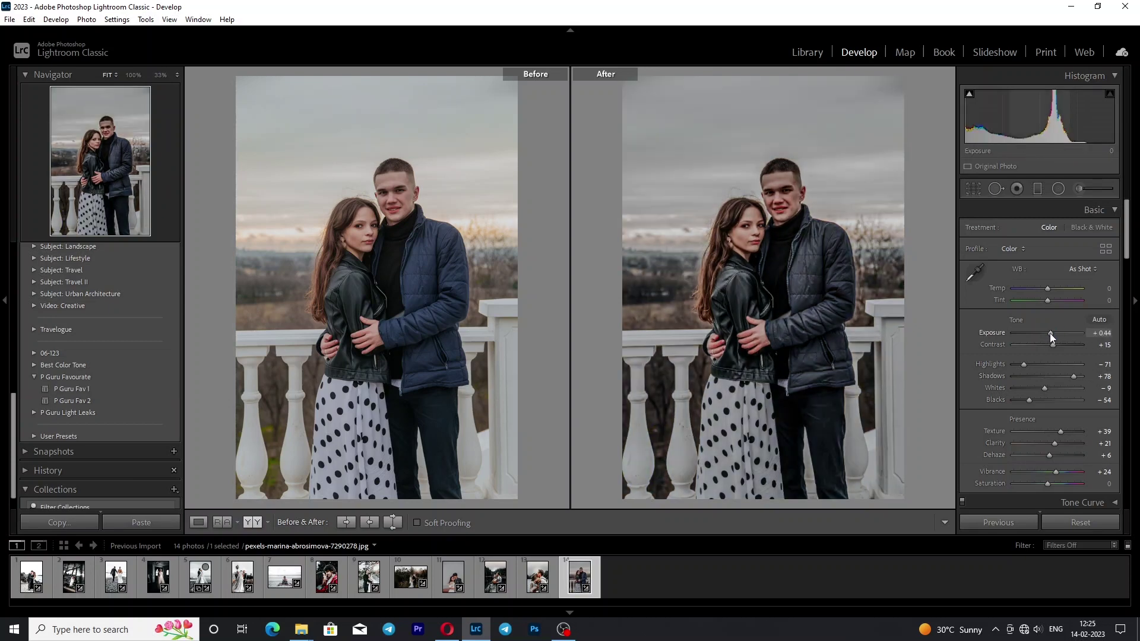
pyautogui.click(56, 398)
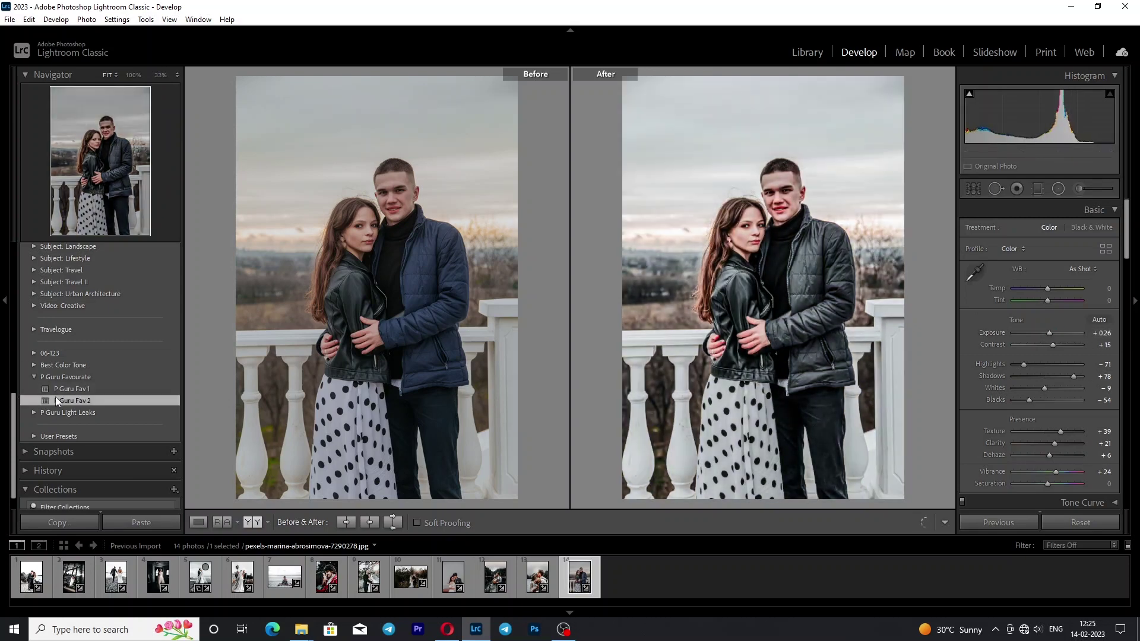